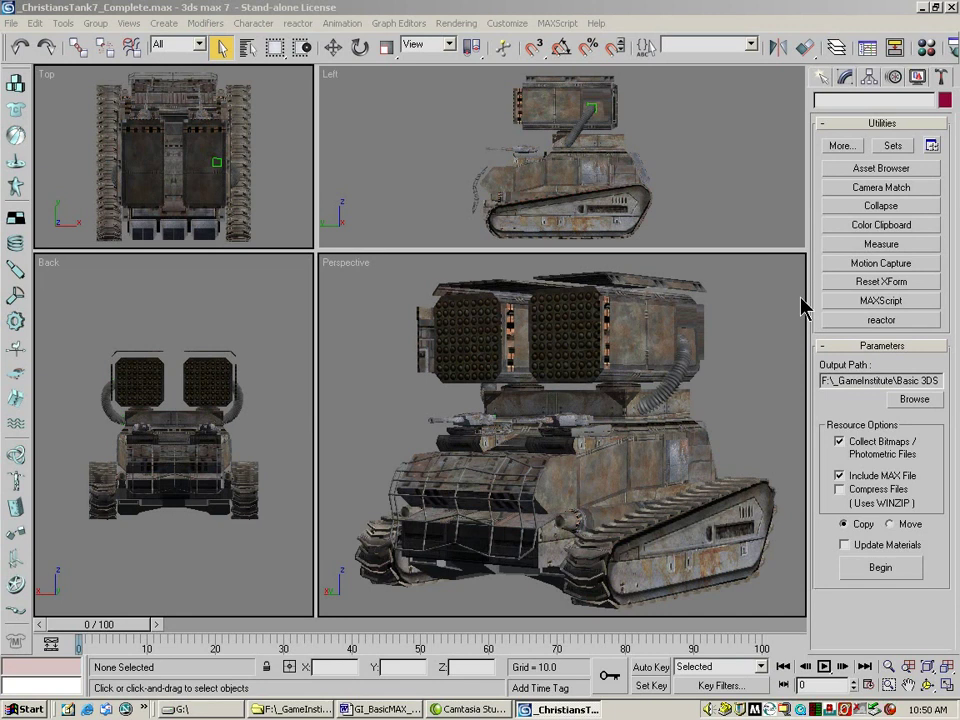
Step: Save the finished tank scene as _ChristiansTank7_Complete.max with Ctrl+S
key("ctrl+s")
left_click(571, 324)
left_click(575, 453)
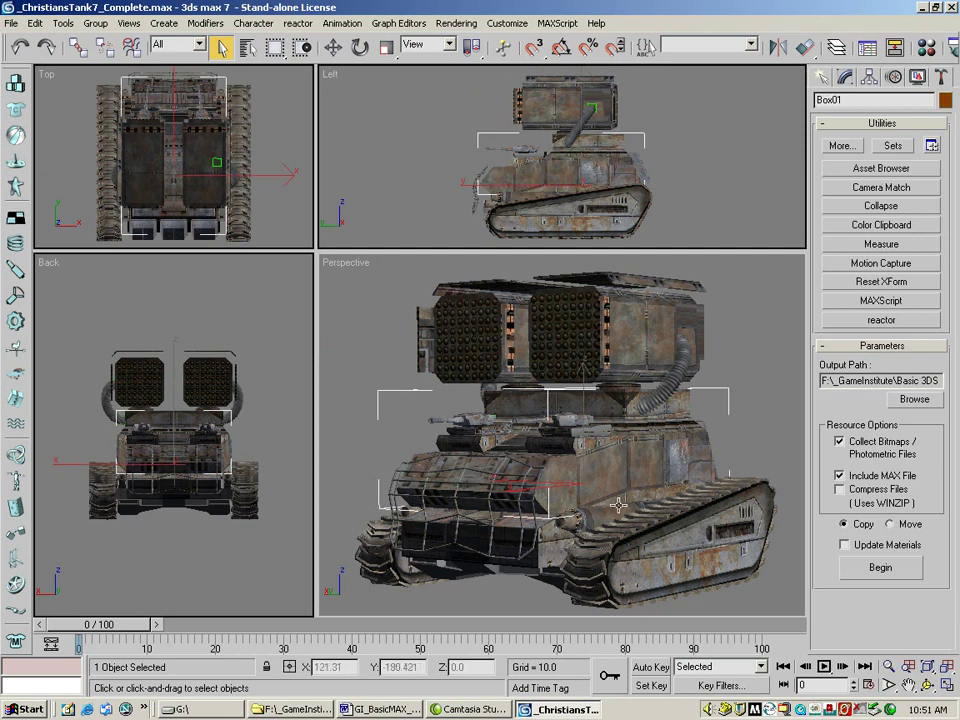
left_click(566, 532)
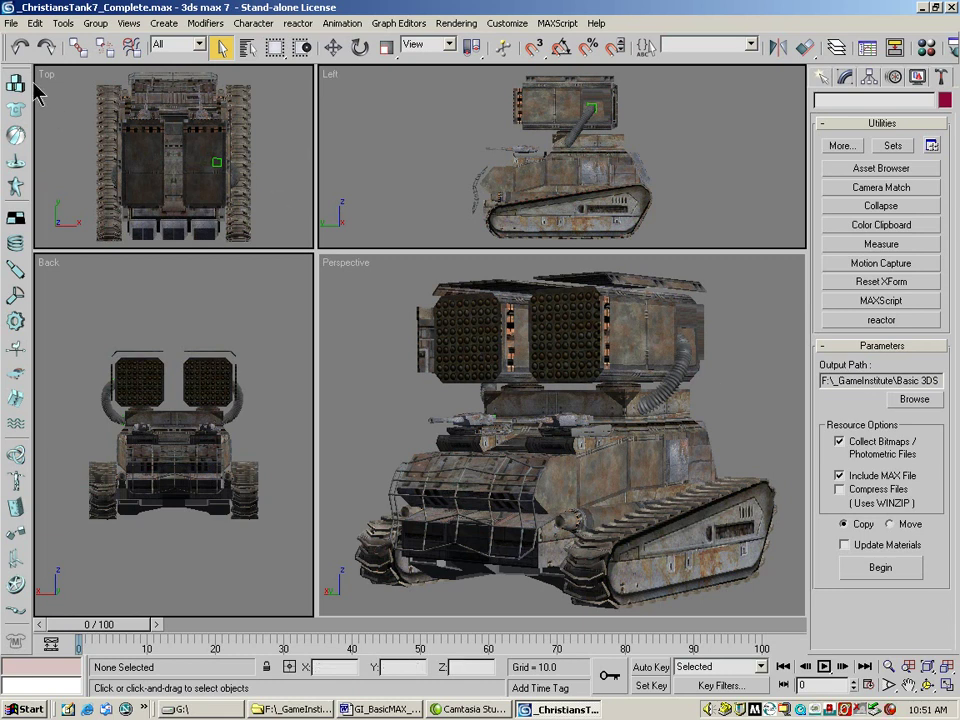
Step: Open _ChristiansTank7_BeforeMerge.max, discarding unsaved changes to the current tank scene
left_click(10, 22)
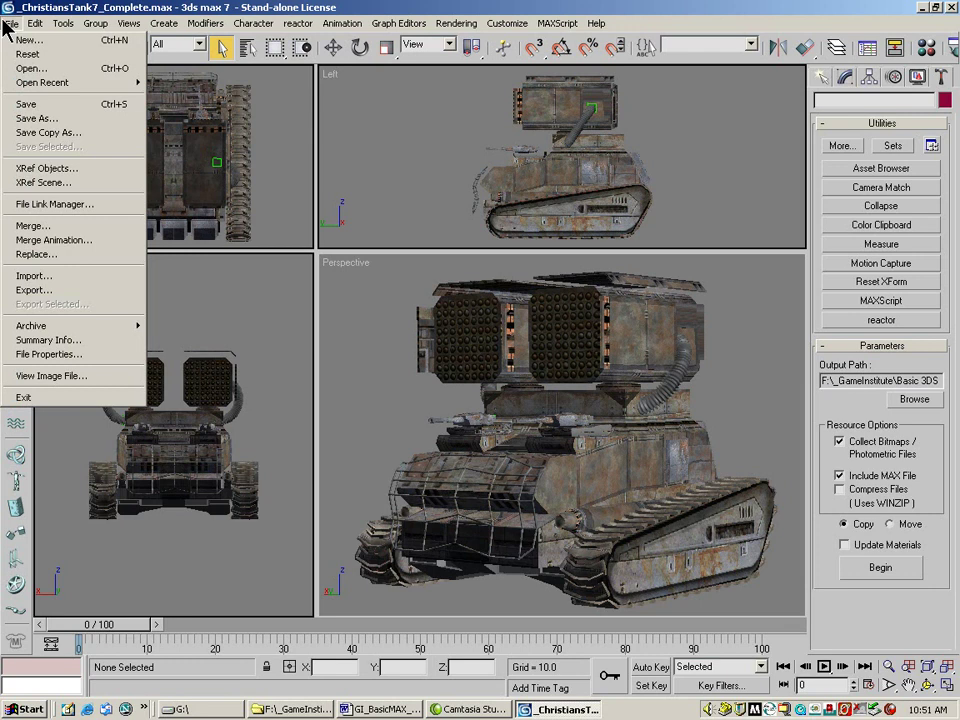
left_click(18, 69)
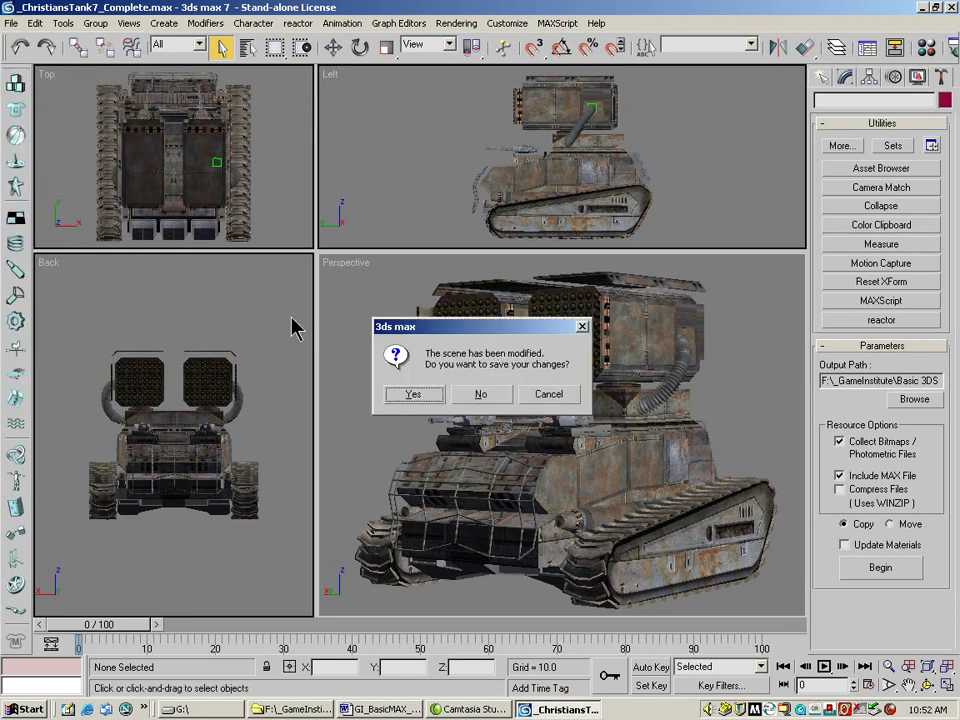
left_click(485, 396)
left_click(100, 115)
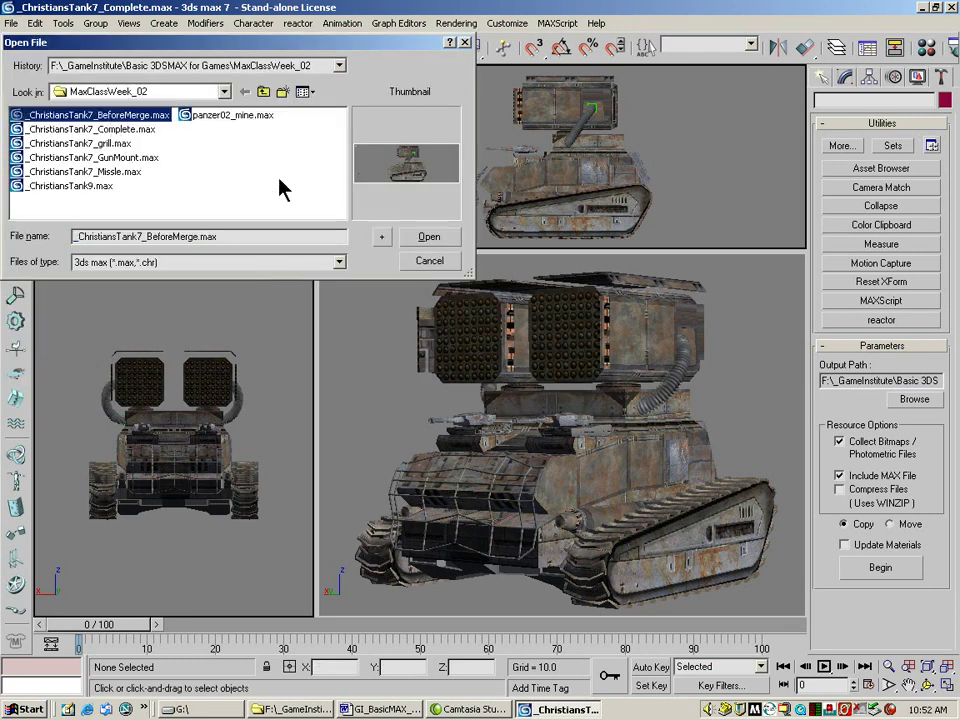
left_click(430, 240)
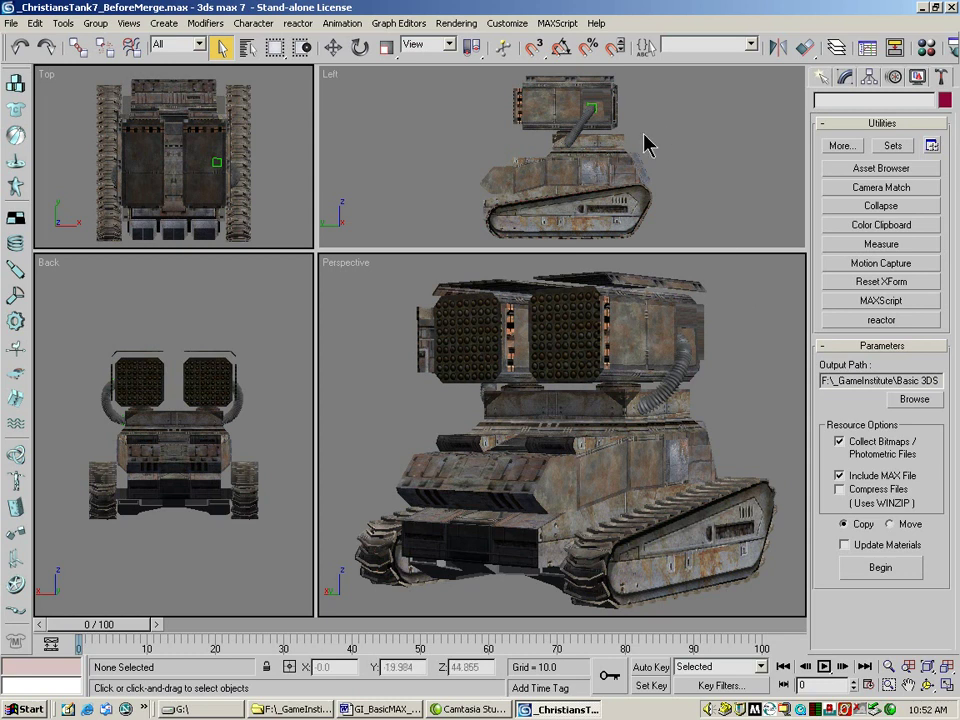
Step: Start a merge from F: > _GameInstitute > Basic 3DSMAX for Games > MaxClassWeek_02 > _ChristiansTank7_grill.max
left_click(7, 25)
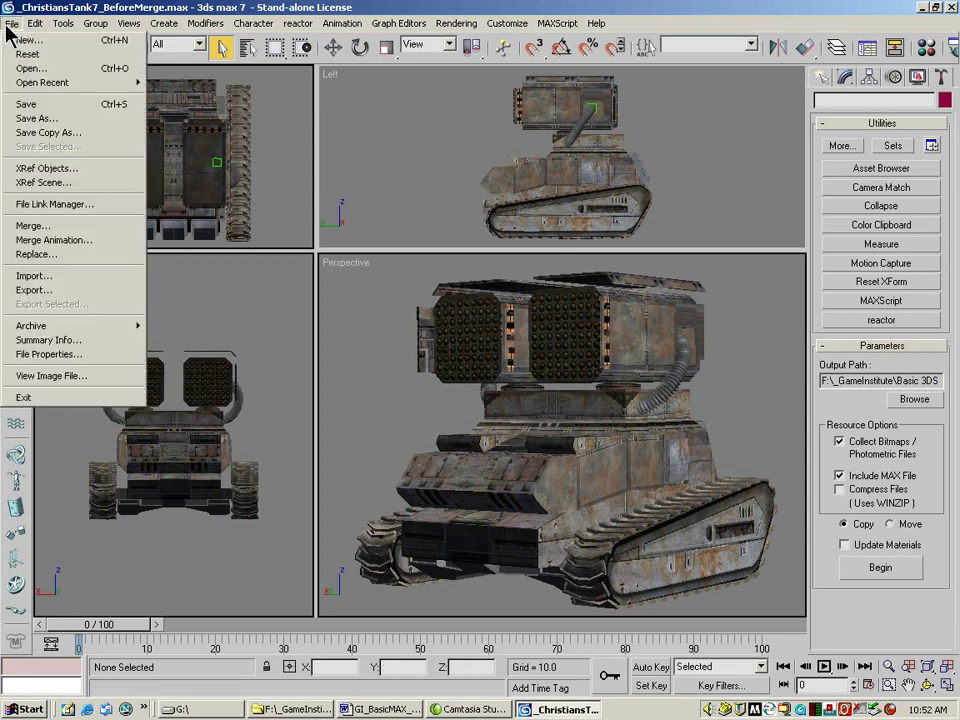
left_click(38, 226)
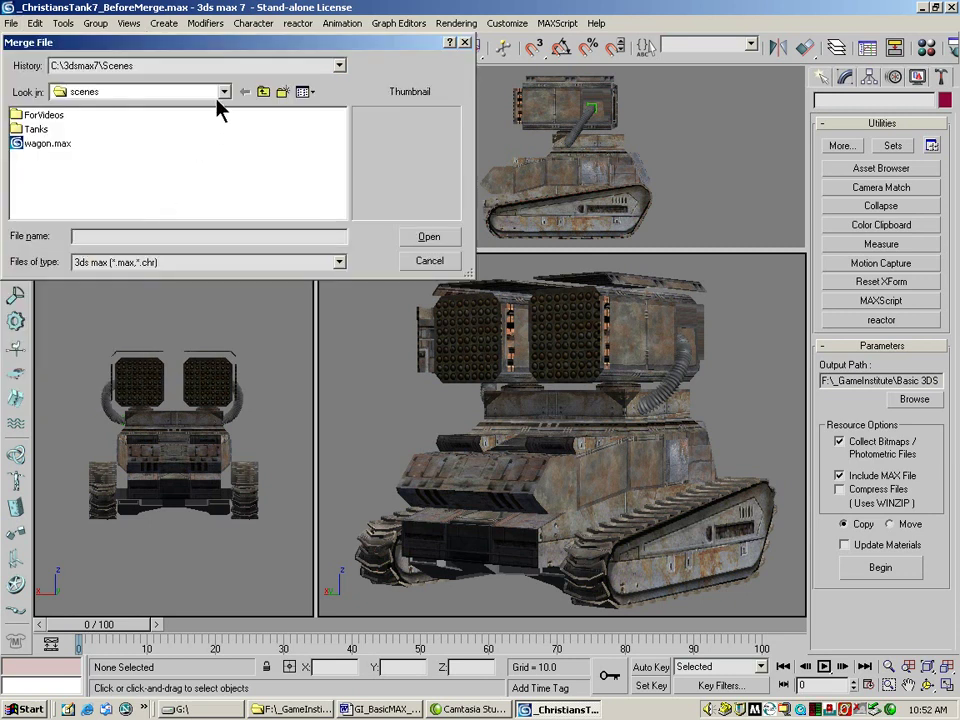
left_click(216, 93)
left_click(117, 216)
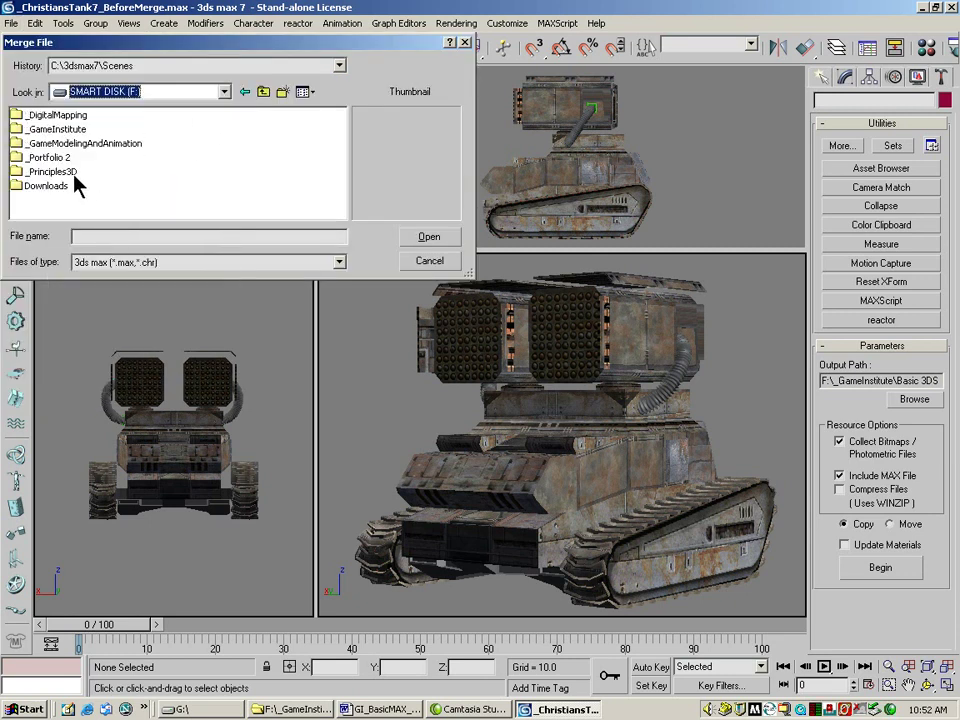
left_click(50, 129)
double_click(45, 130)
double_click(55, 115)
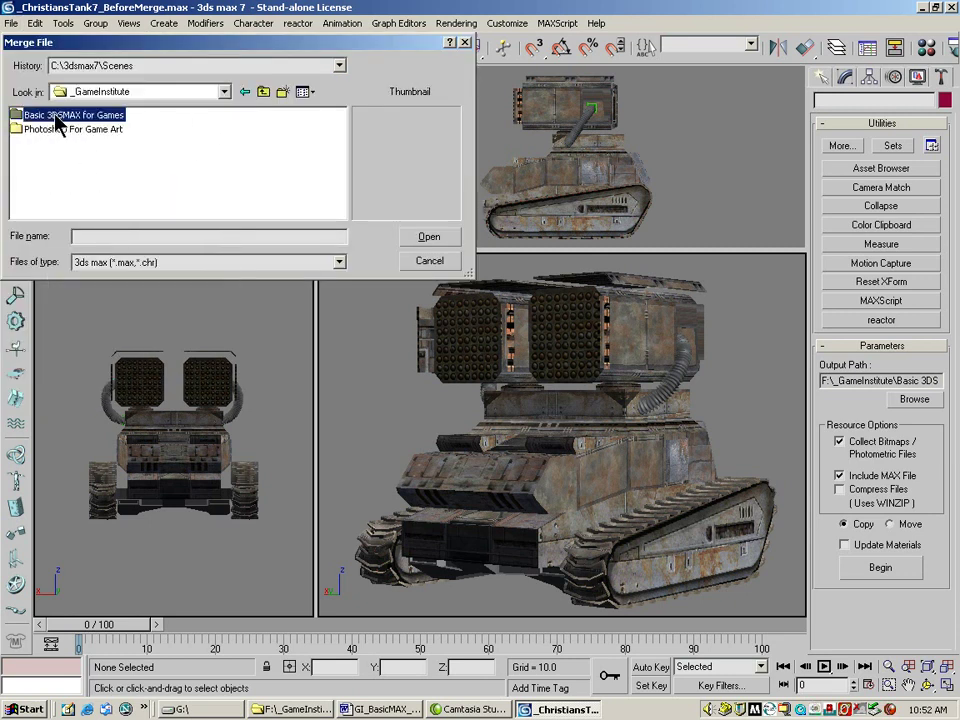
double_click(46, 129)
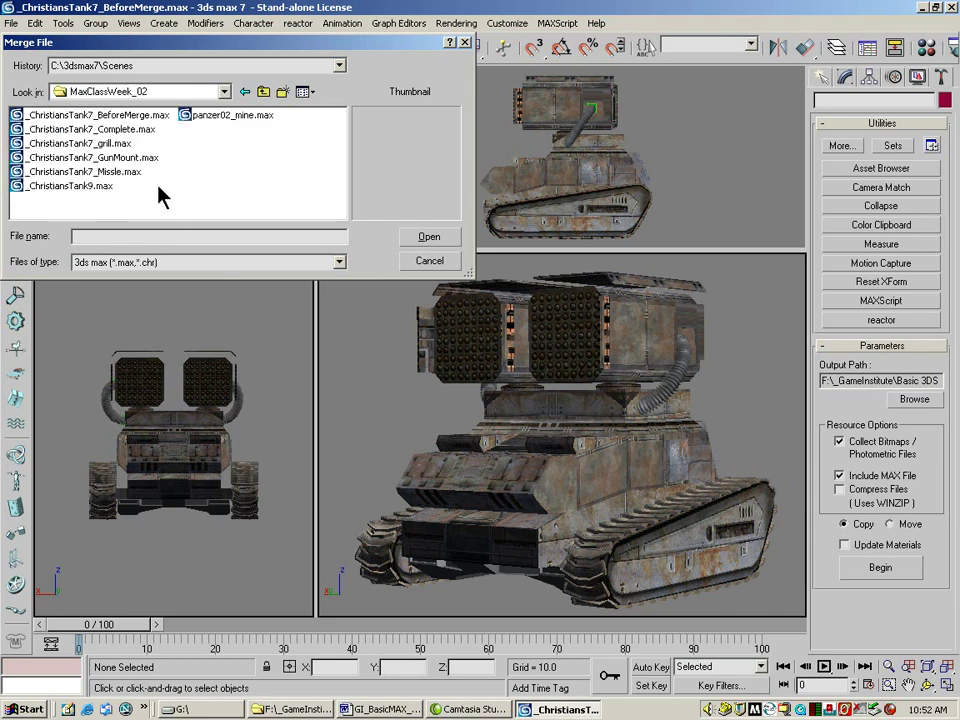
left_click(74, 143)
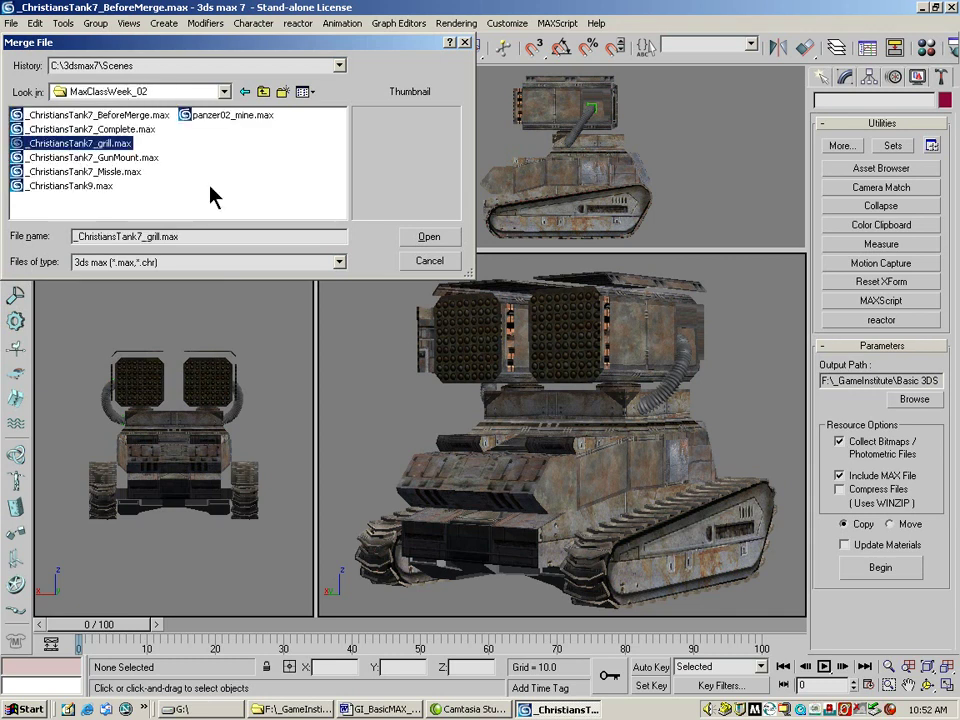
left_click(432, 238)
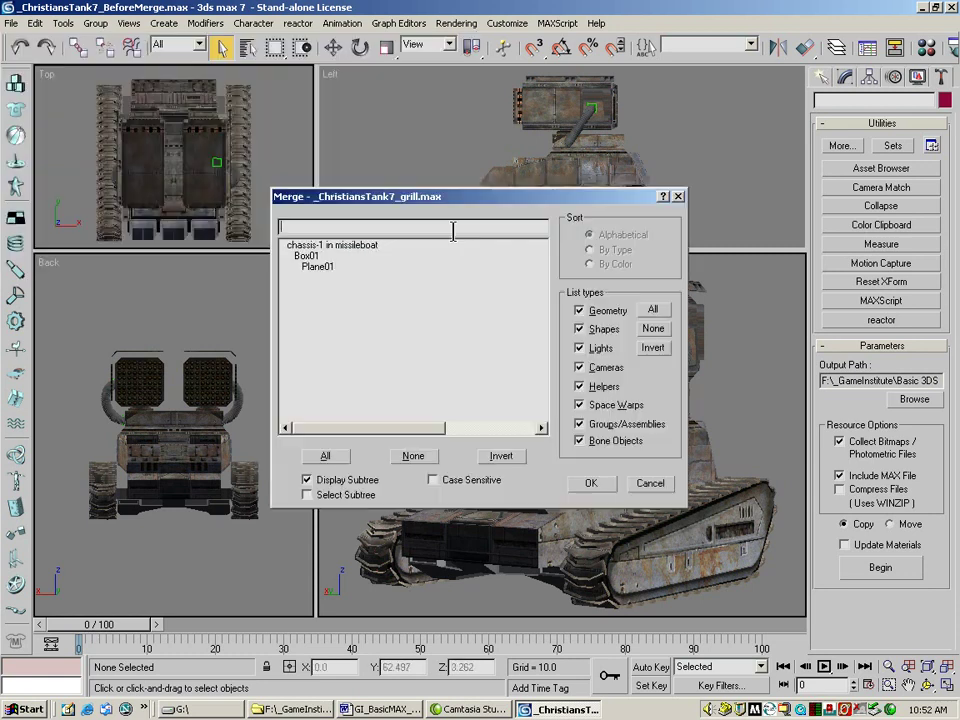
Step: Merge Plane01 from the grill file, keeping the scene's tank01 material for the duplicate
left_click(324, 257)
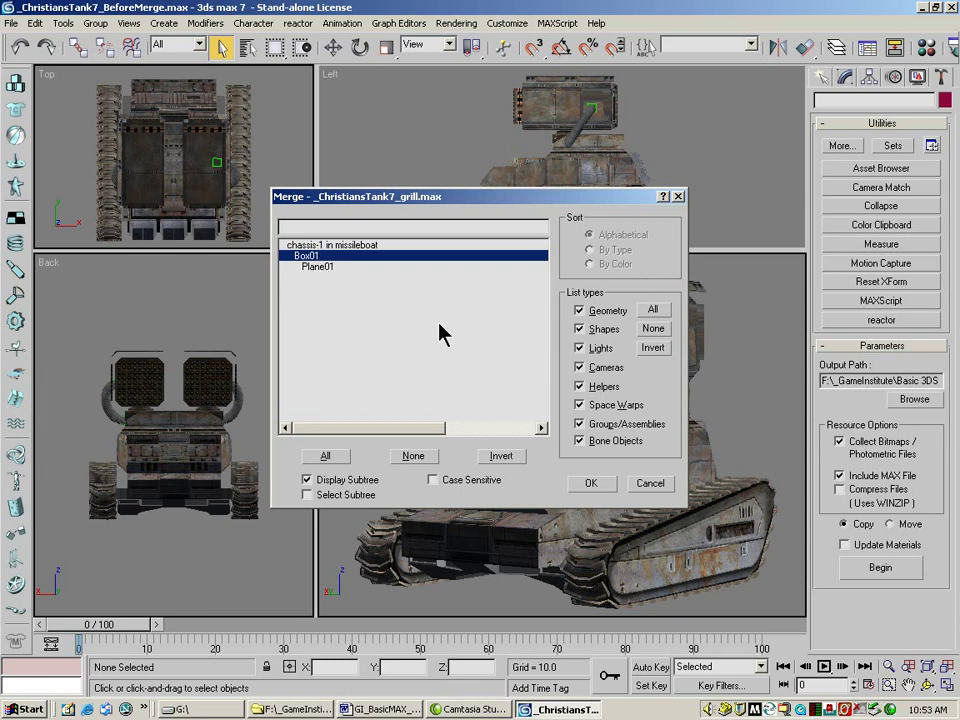
left_click(318, 266)
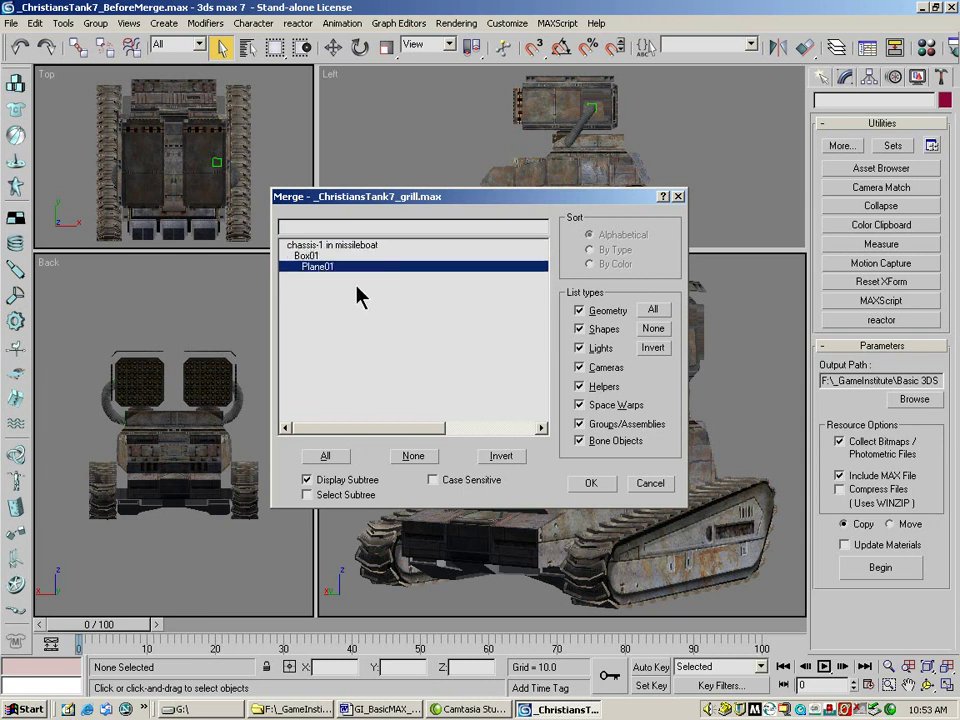
left_click(594, 486)
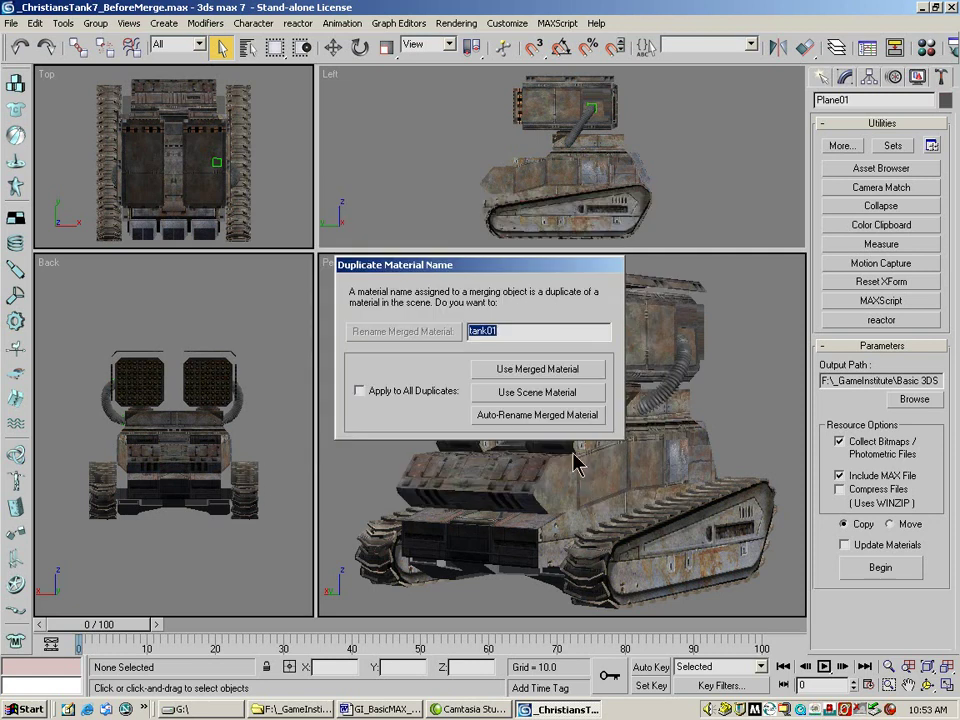
left_click(580, 326)
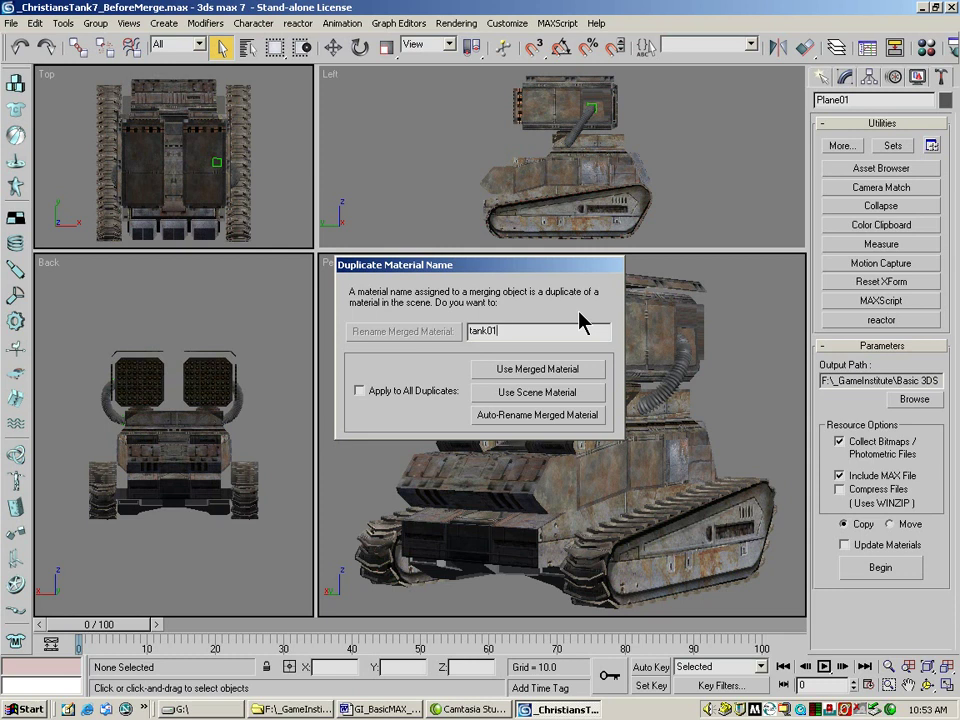
left_click(525, 393)
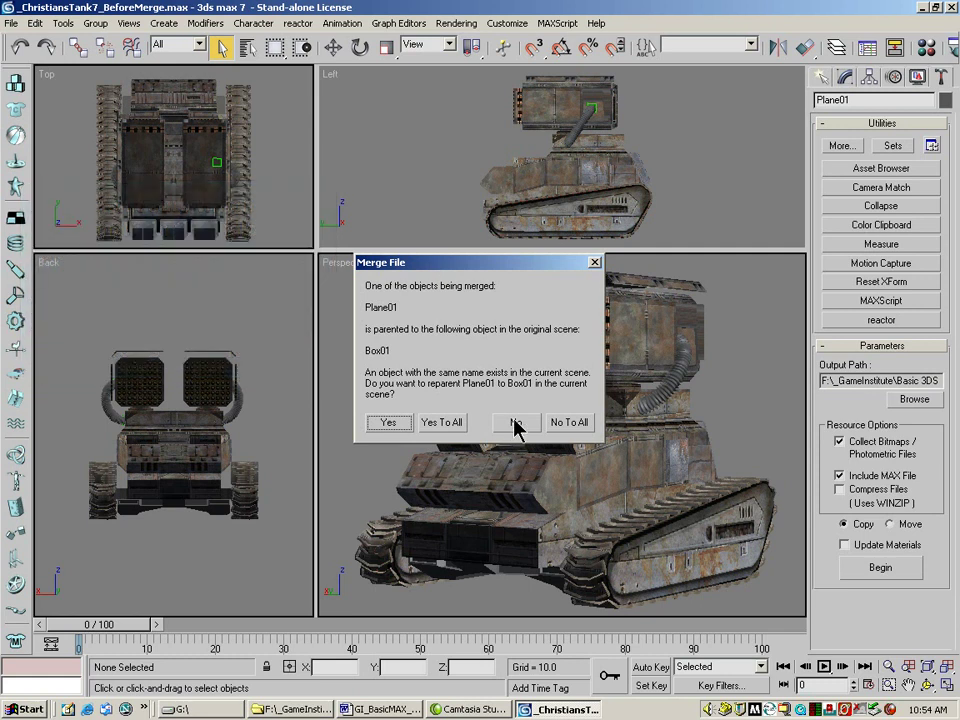
Step: Decline reparenting to Box01, then move the grill cage up and toward the tank's front
left_click(570, 422)
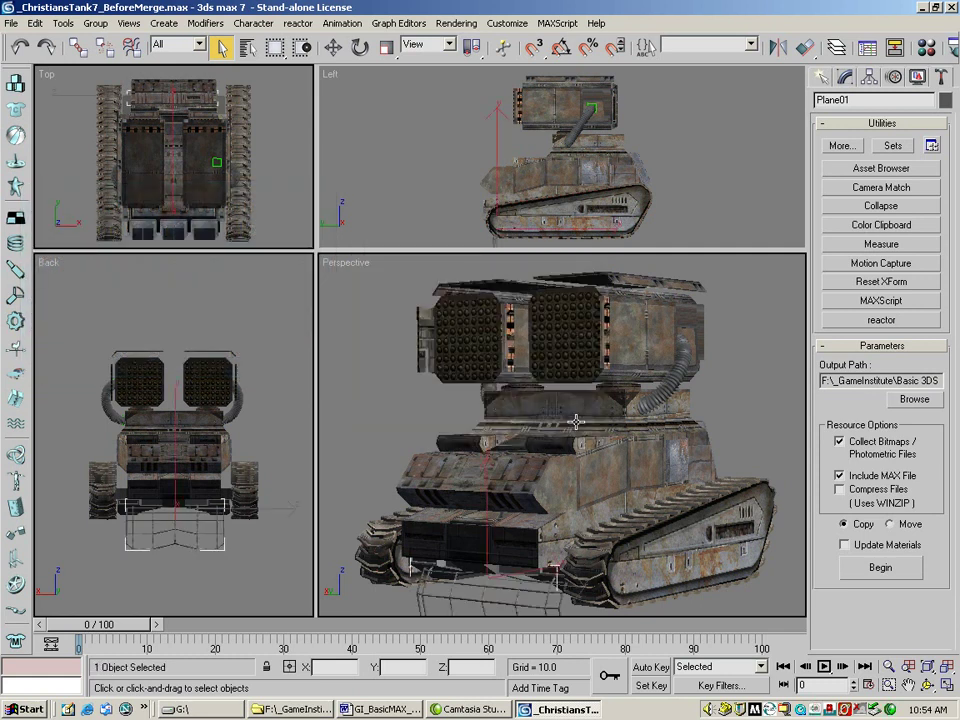
left_click(333, 47)
left_click_drag(489, 505, 471, 291)
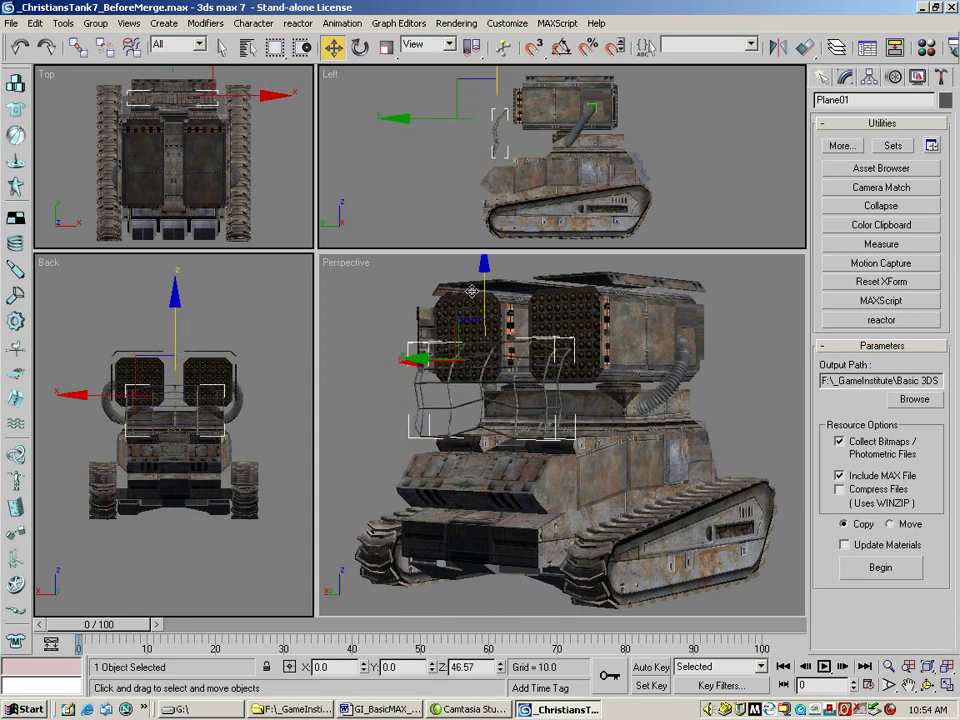
left_click_drag(471, 291, 471, 291)
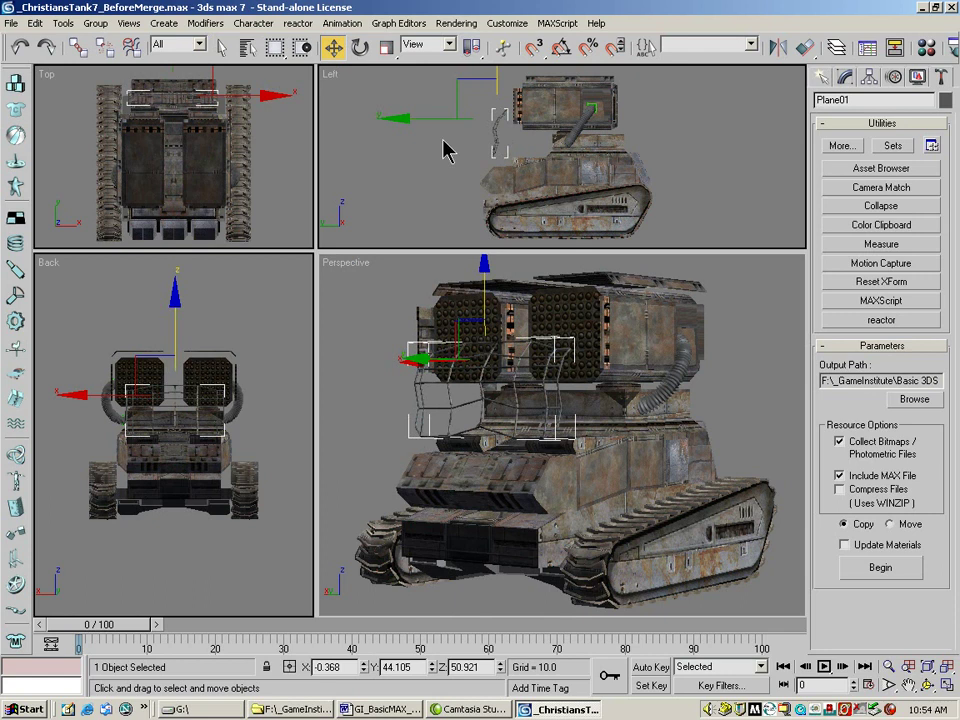
left_click_drag(449, 357, 415, 360)
Step: Lower the cage onto the front hull in the side view and link it to the tank body
right_click(452, 90)
left_click_drag(478, 78, 477, 127)
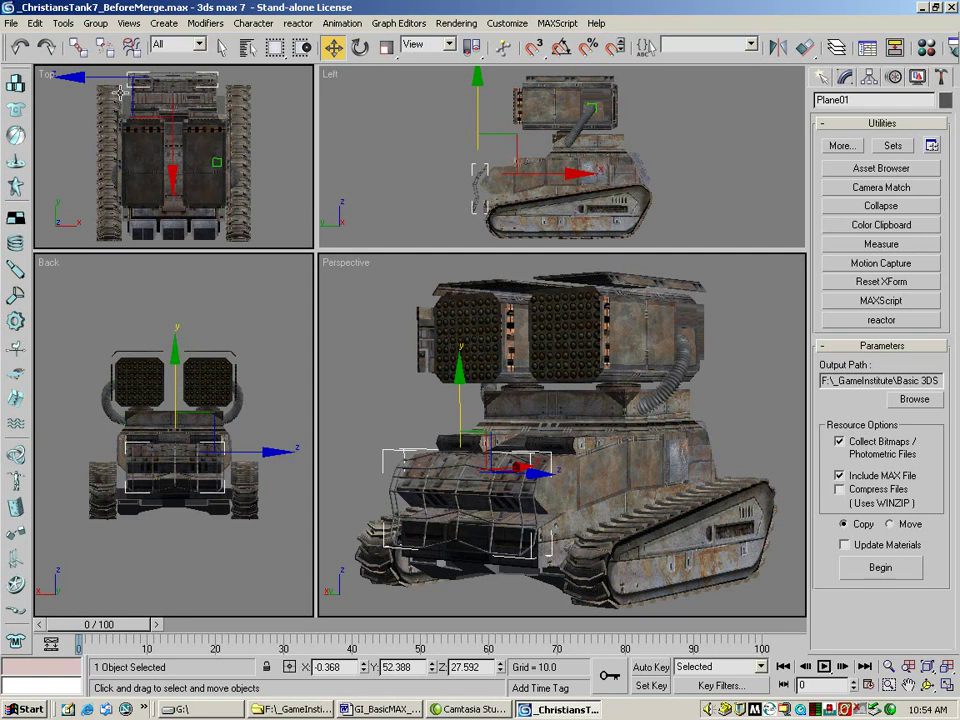
left_click(77, 46)
left_click_drag(395, 449, 688, 473)
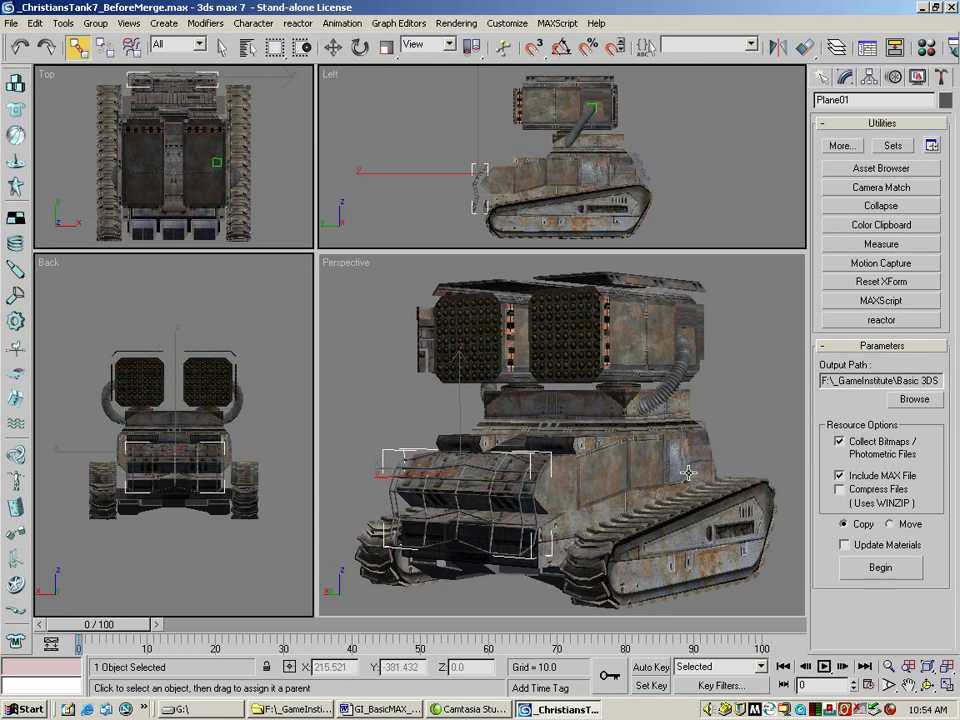
Step: Merge Box01 through Circle12 from _ChristiansTank7_GunMount.max into the tank scene
left_click(11, 23)
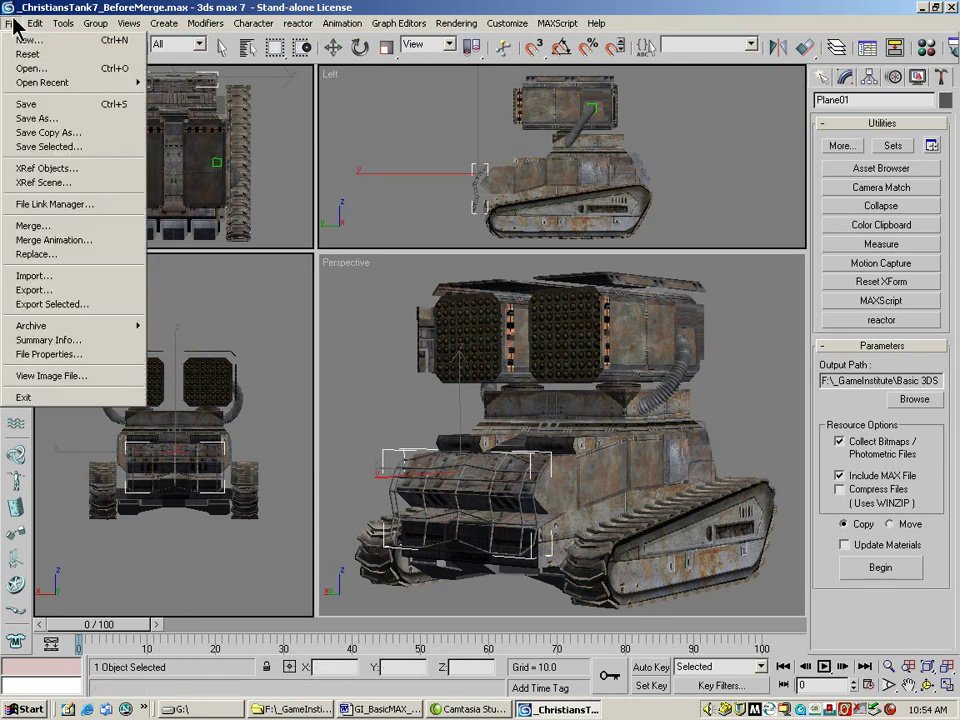
left_click(52, 225)
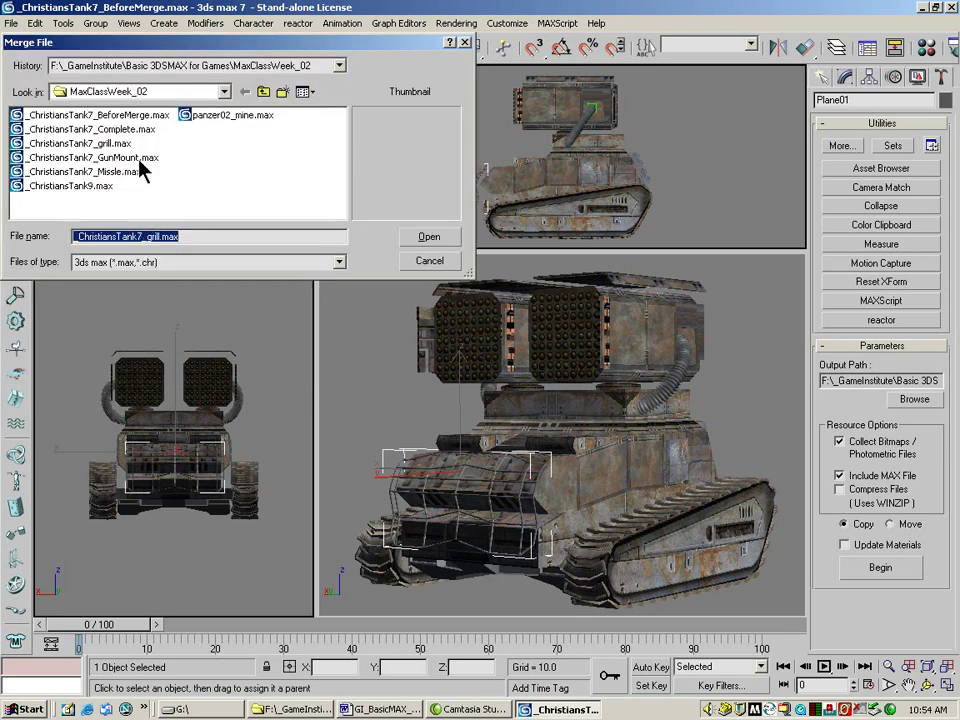
double_click(105, 158)
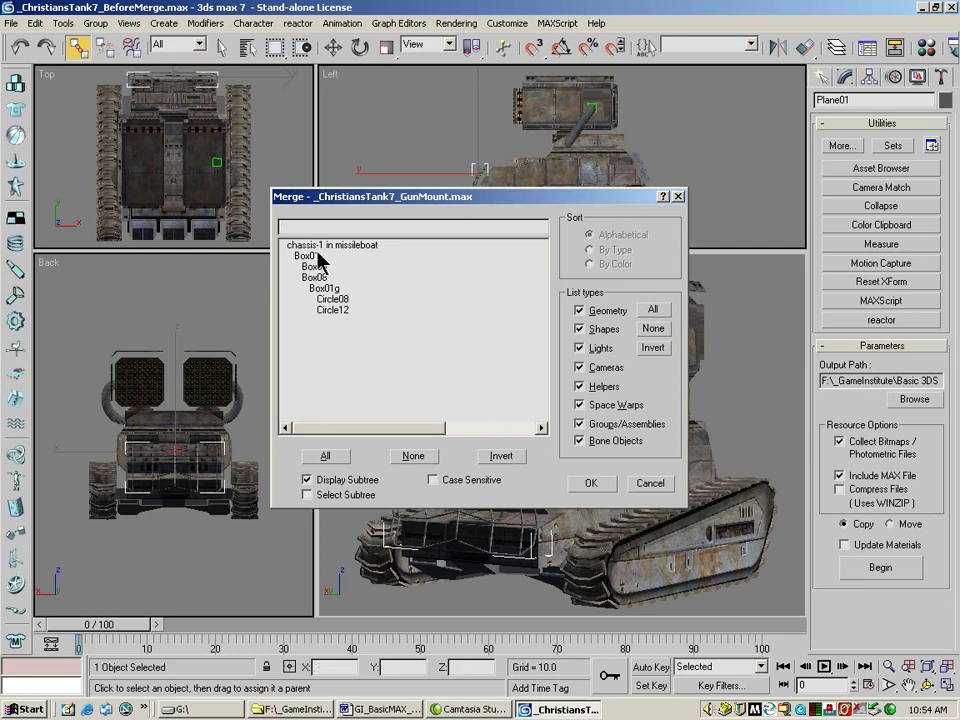
left_click_drag(320, 257, 326, 303)
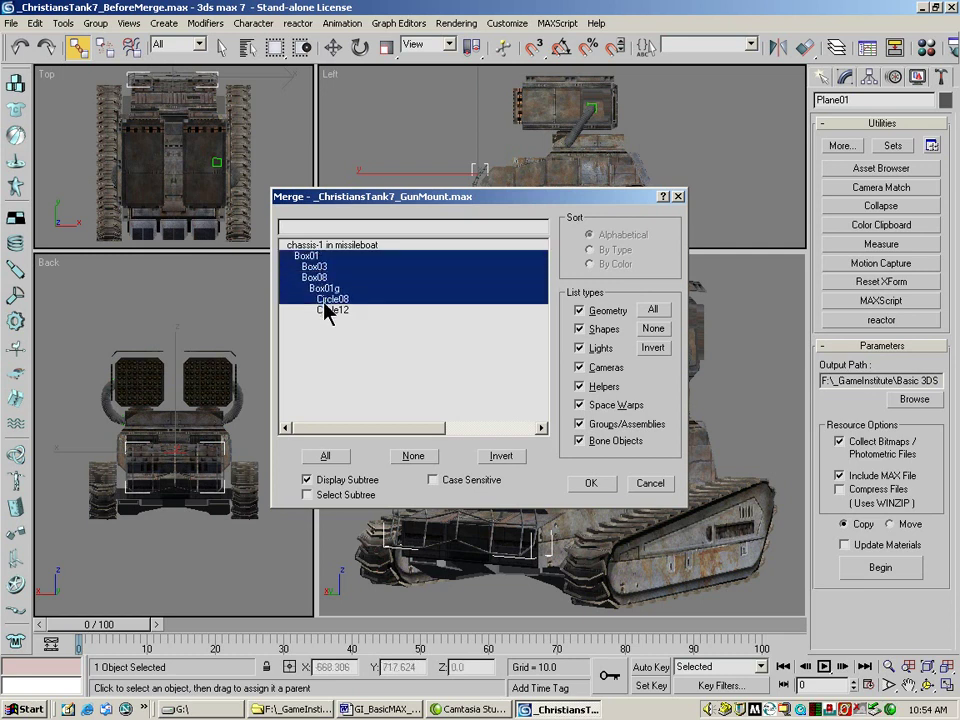
left_click(326, 245)
left_click_drag(323, 257, 347, 330)
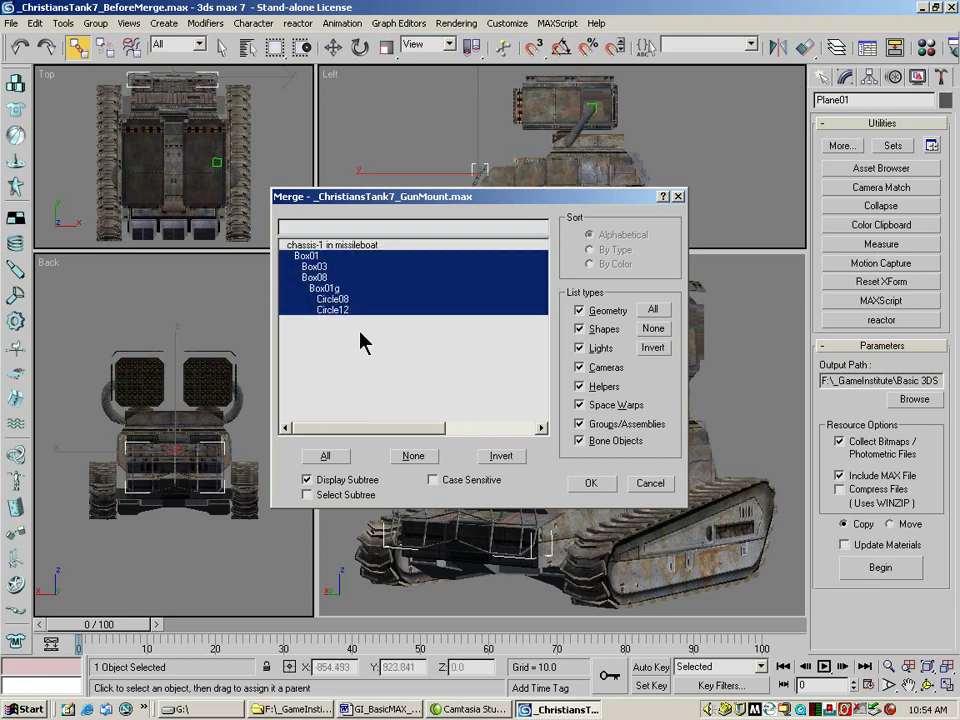
left_click(591, 484)
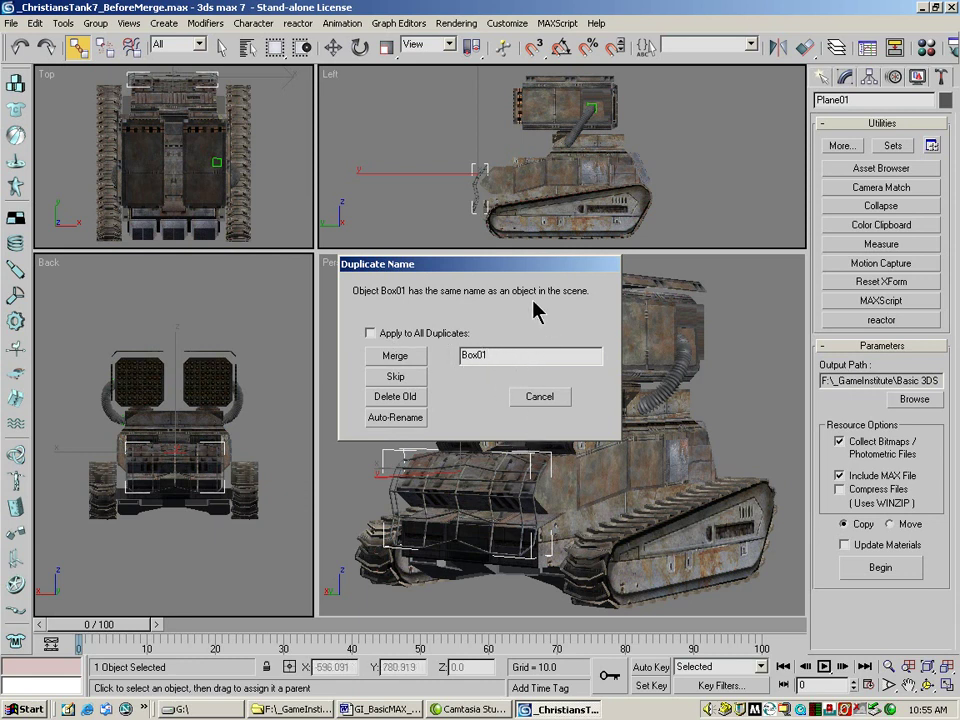
Step: Merge the duplicate Box01 as Box01_B, keep scene materials, and reparent all parts to the chassis
type("_B")
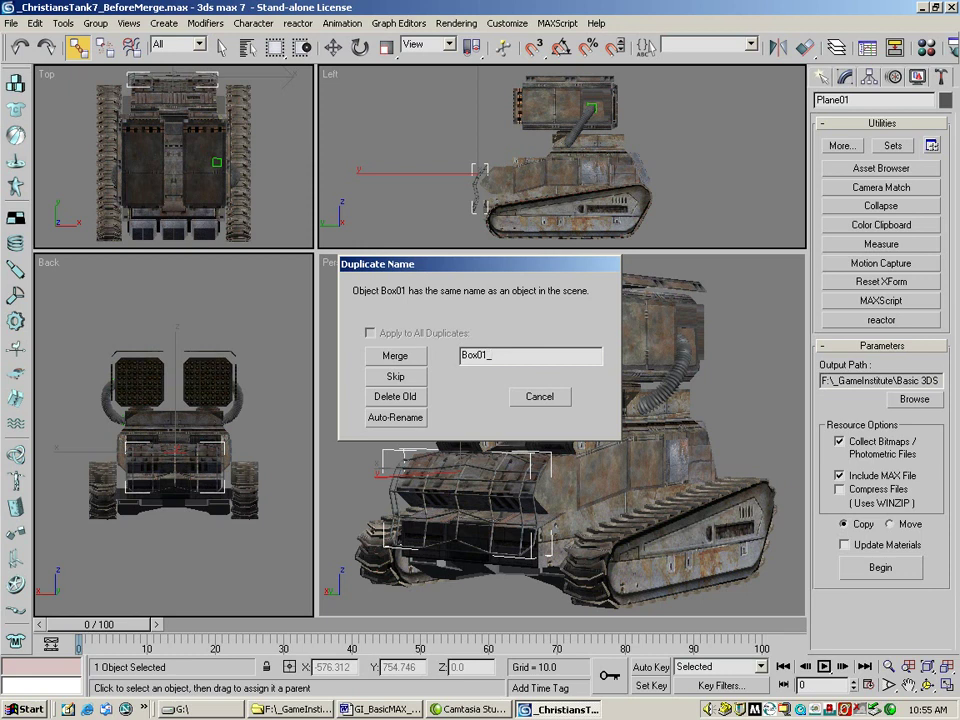
left_click(397, 357)
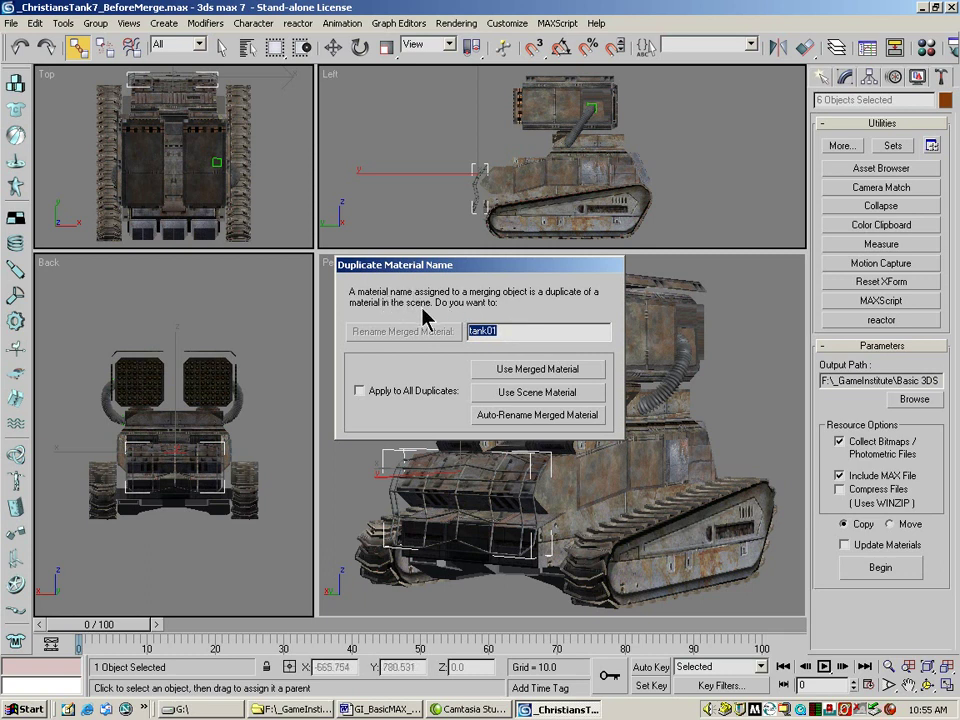
left_click(527, 393)
left_click(526, 392)
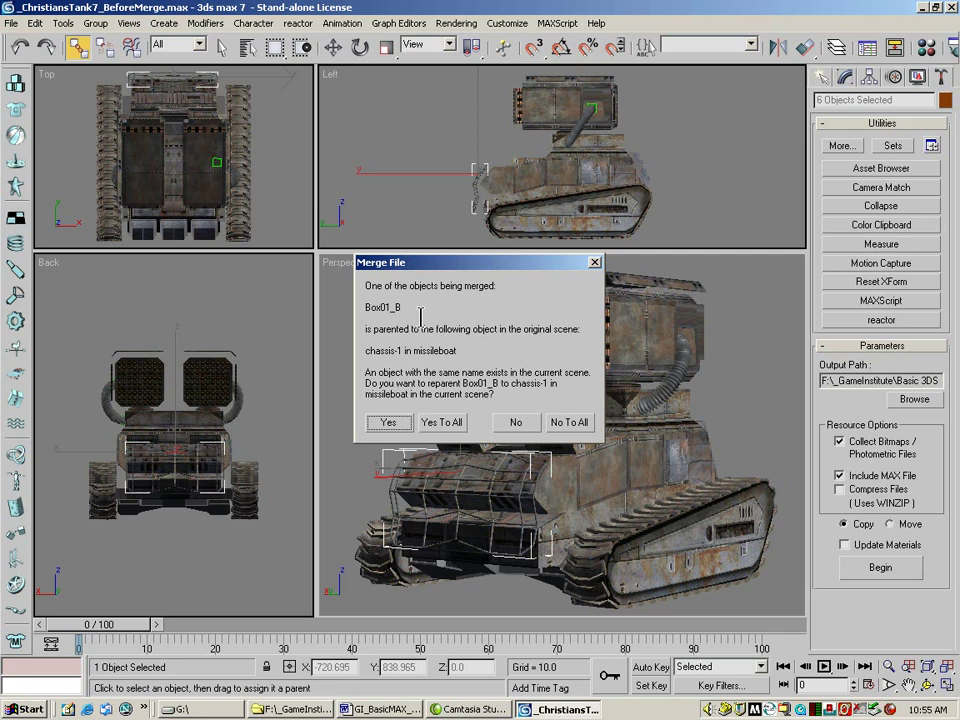
left_click(442, 422)
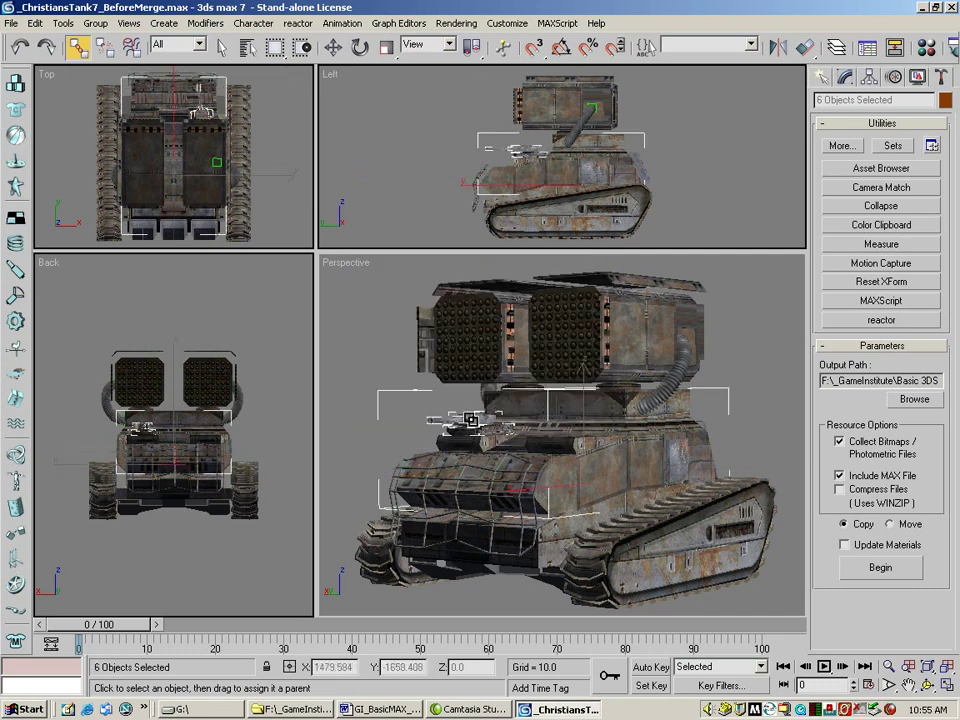
Step: Deselect the hull and slide the gun mount parts left along X in Top view
left_click(221, 46)
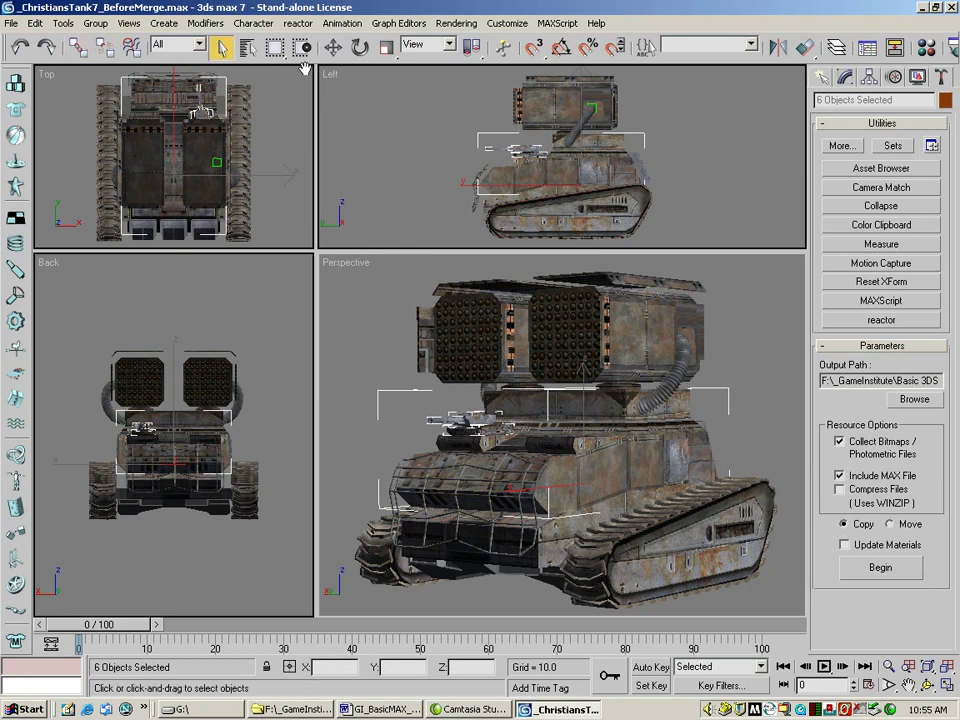
left_click(332, 46)
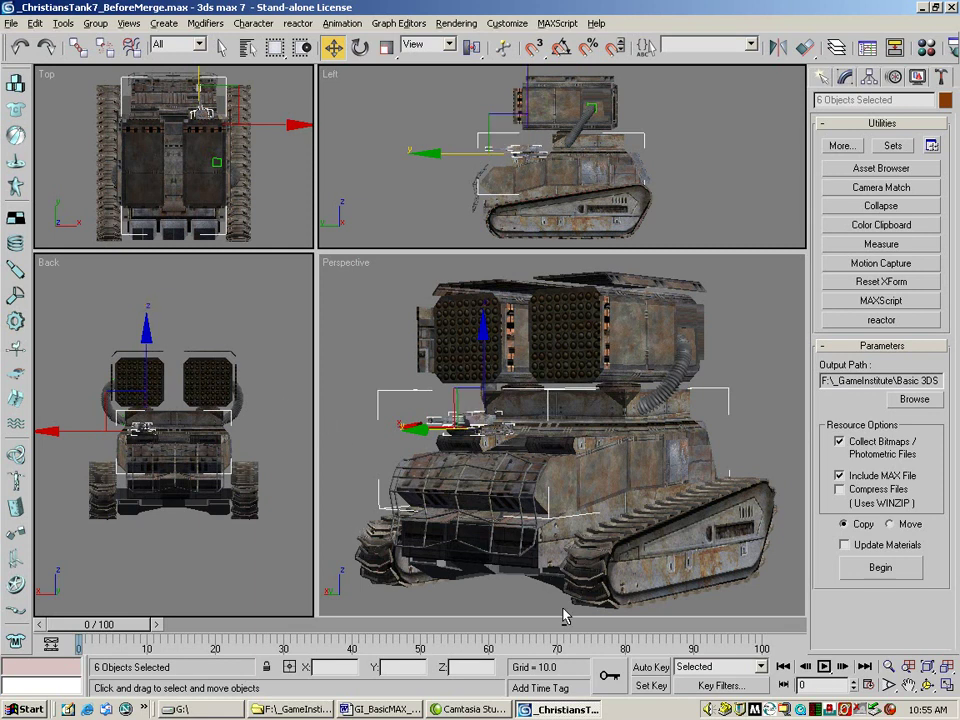
left_click(592, 212, "alt")
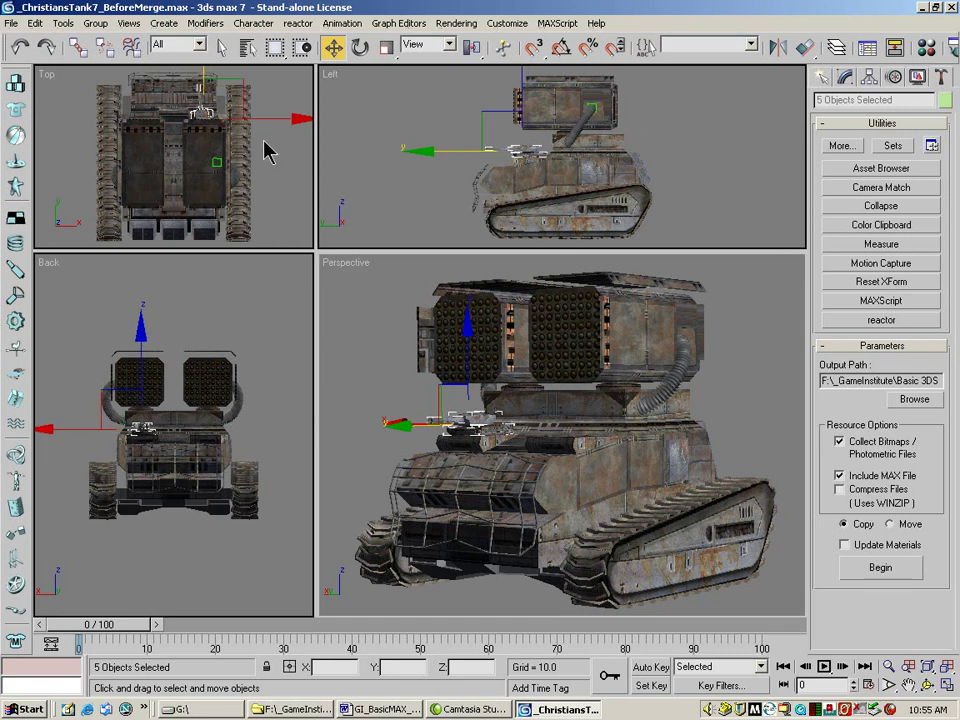
left_click(272, 117)
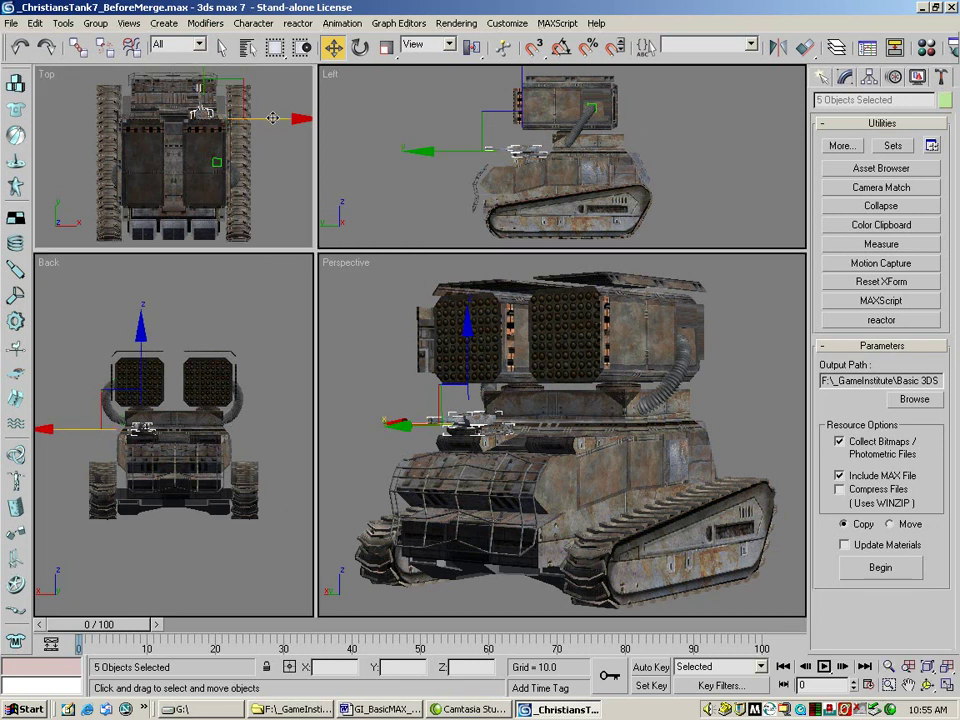
left_click_drag(272, 117, 215, 128)
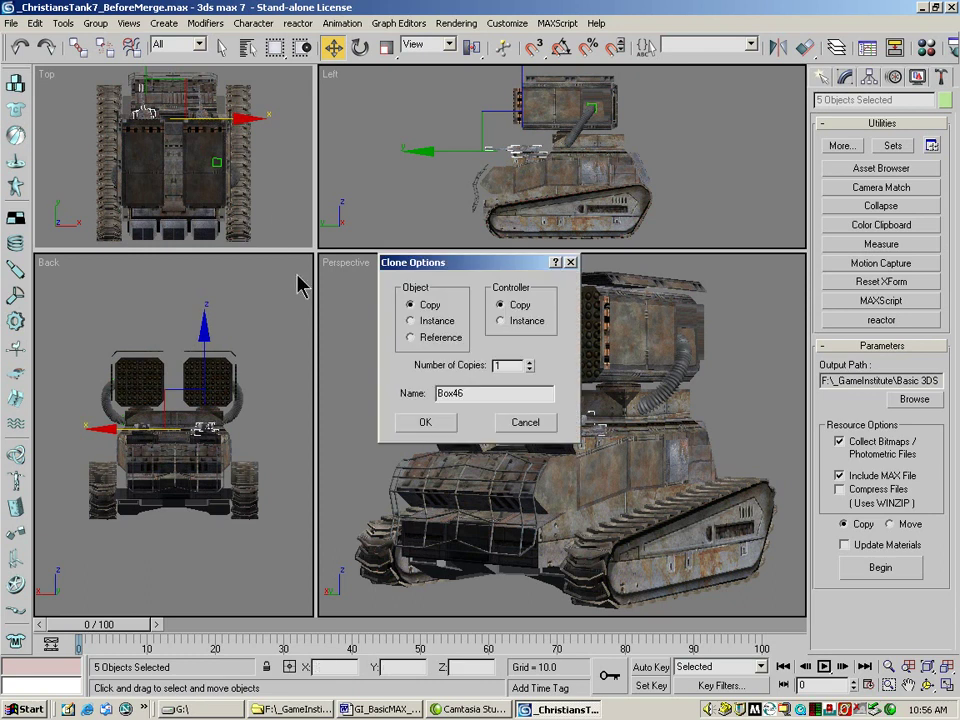
Step: Copy the gun mount beside the original and rotate the copy's Box01g01 about 17 degrees
left_click(426, 422)
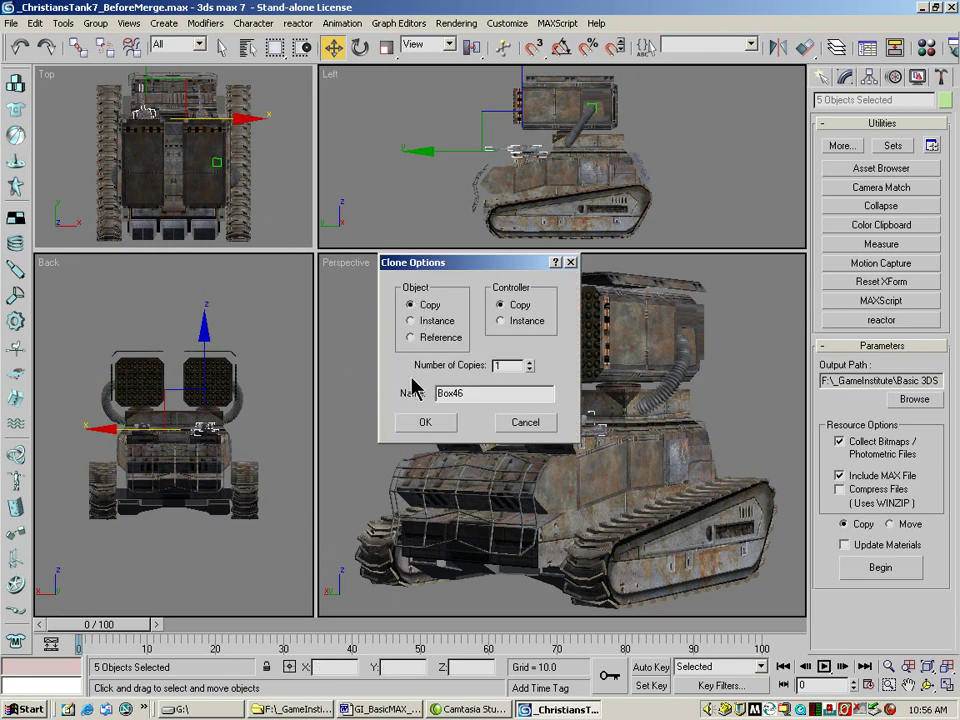
left_click(148, 114)
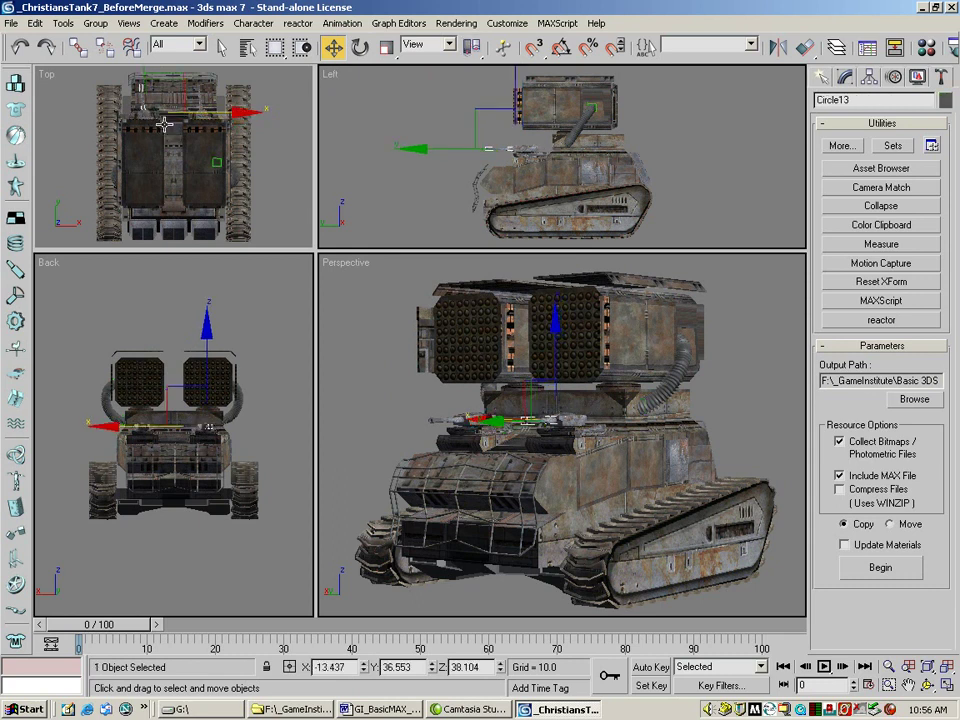
left_click(122, 92)
left_click(360, 48)
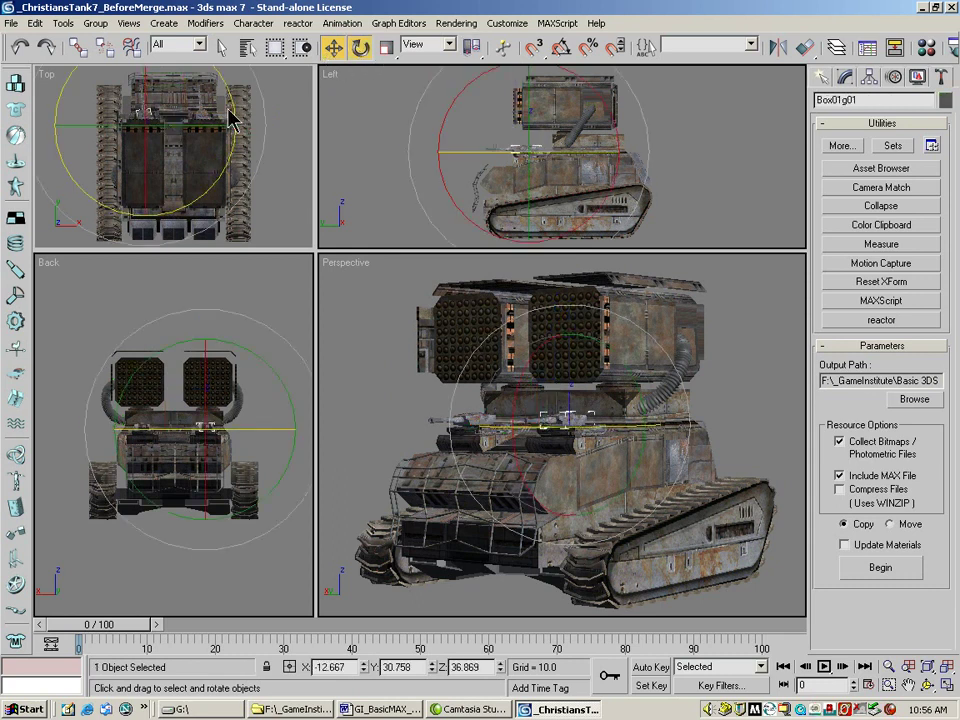
left_click_drag(231, 90, 266, 124)
left_click(290, 130)
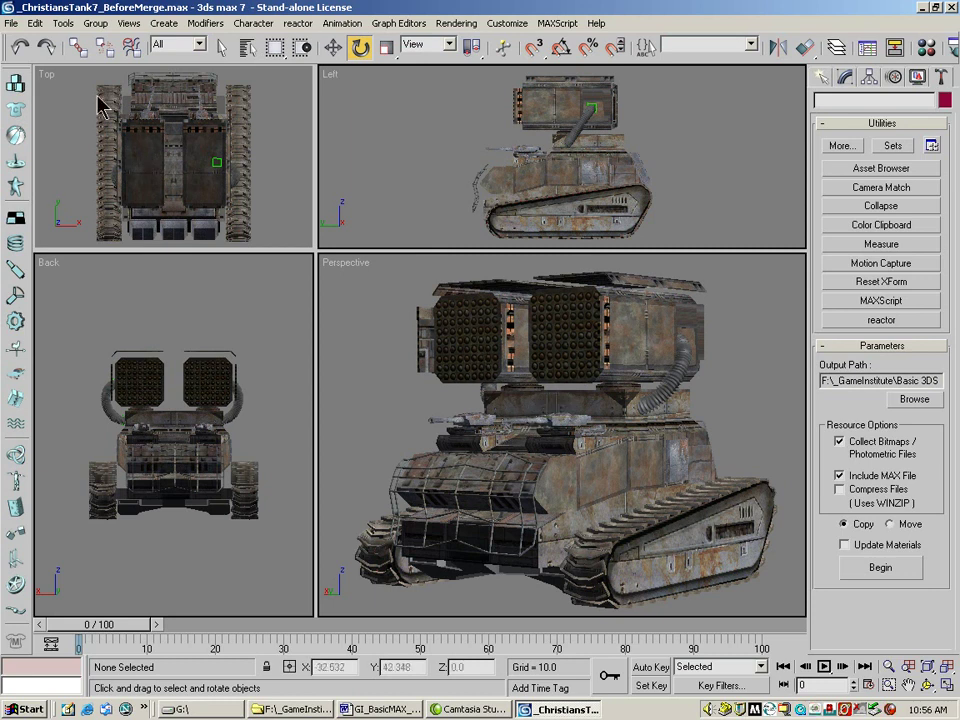
Step: Save the scene to the Desktop as the BeforeMerge2 copy
left_click(11, 23)
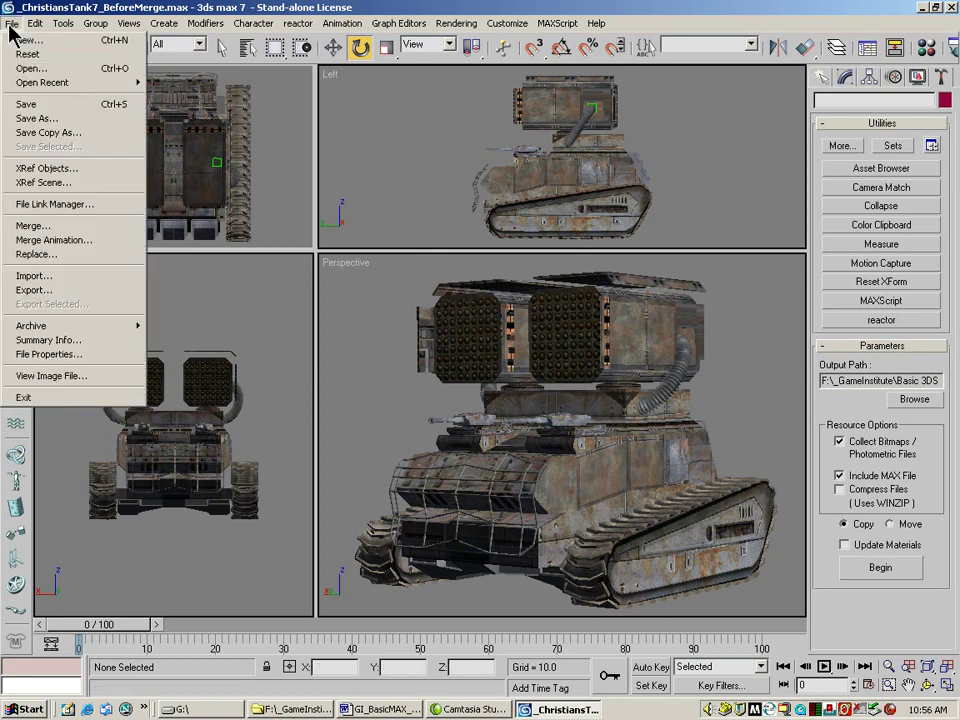
left_click(45, 118)
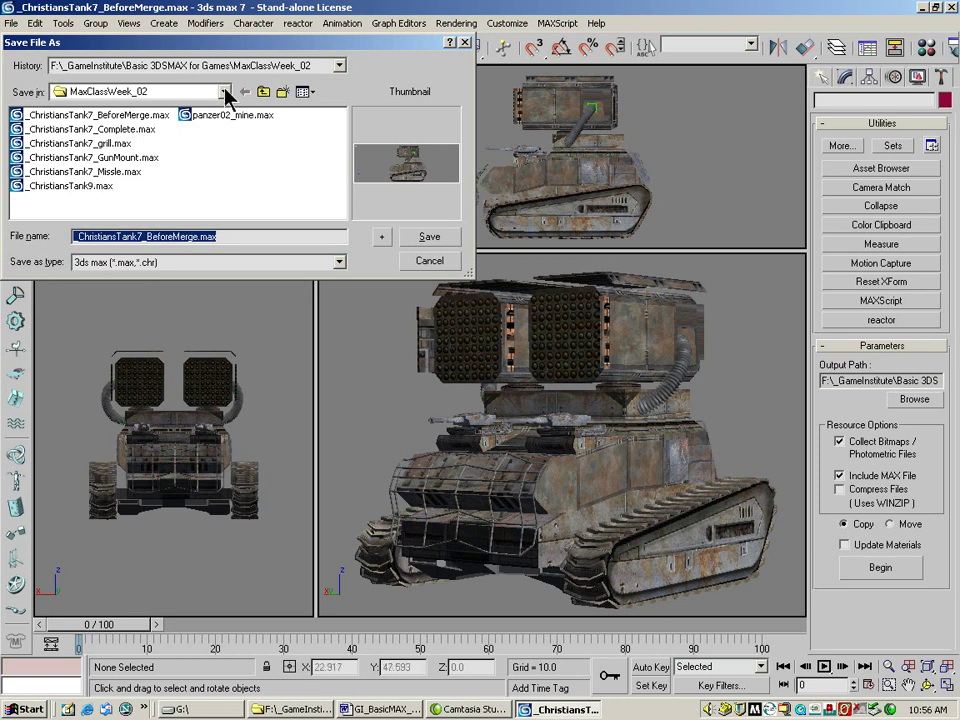
left_click(224, 92)
left_click(100, 107)
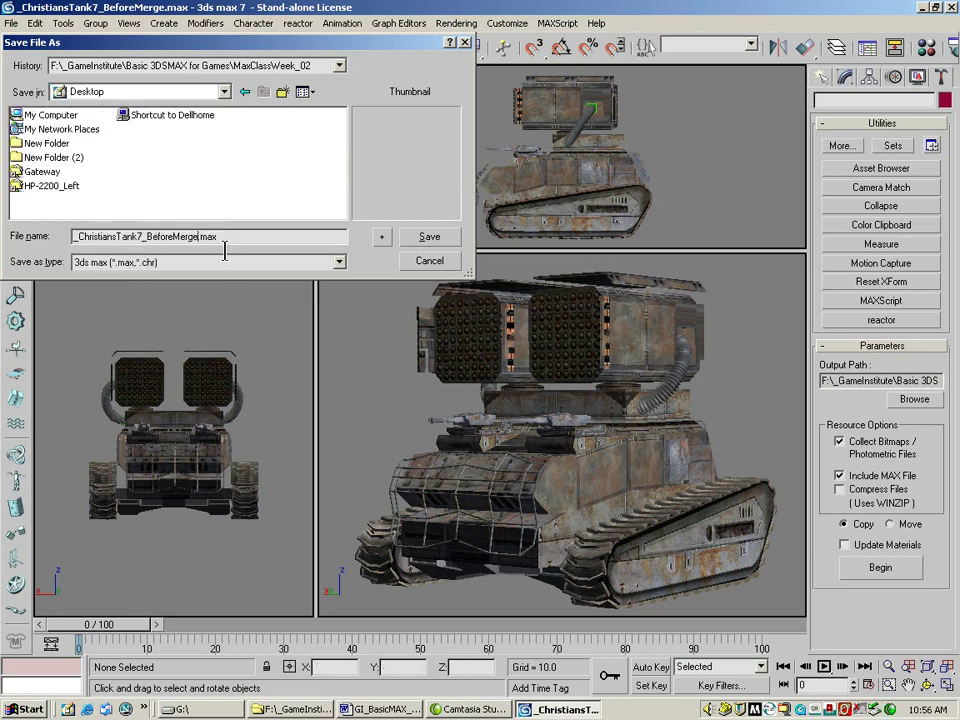
type("2")
left_click(429, 237)
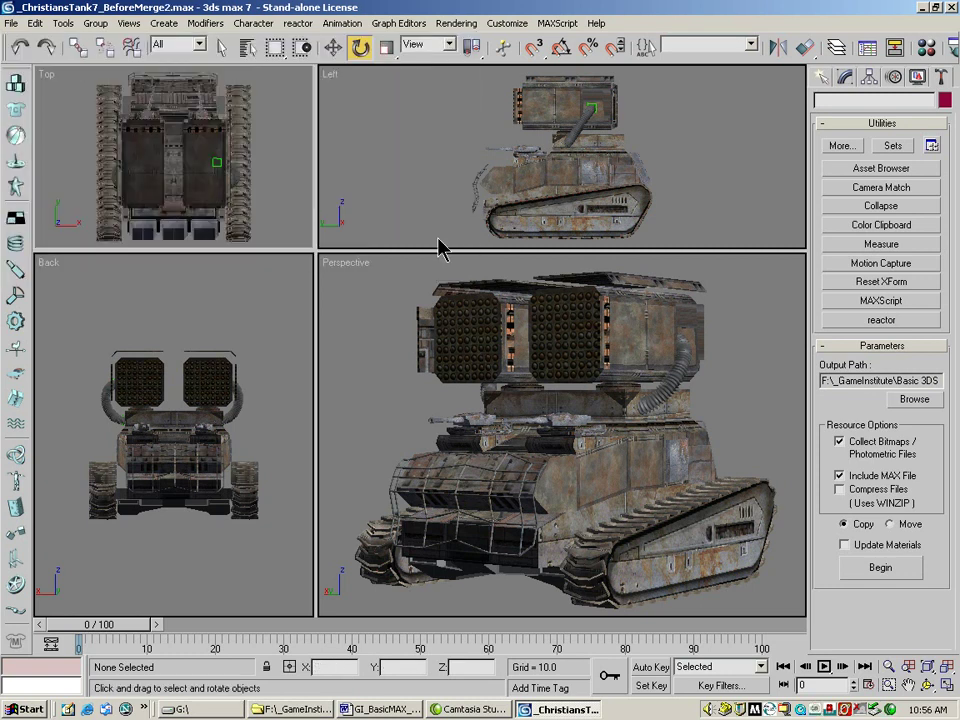
Step: Open _ChristiansTank7_Missle.max from F: > _GameInstitute > Basic 3DSMAX for Games > MaxClassWeek_02
left_click(12, 24)
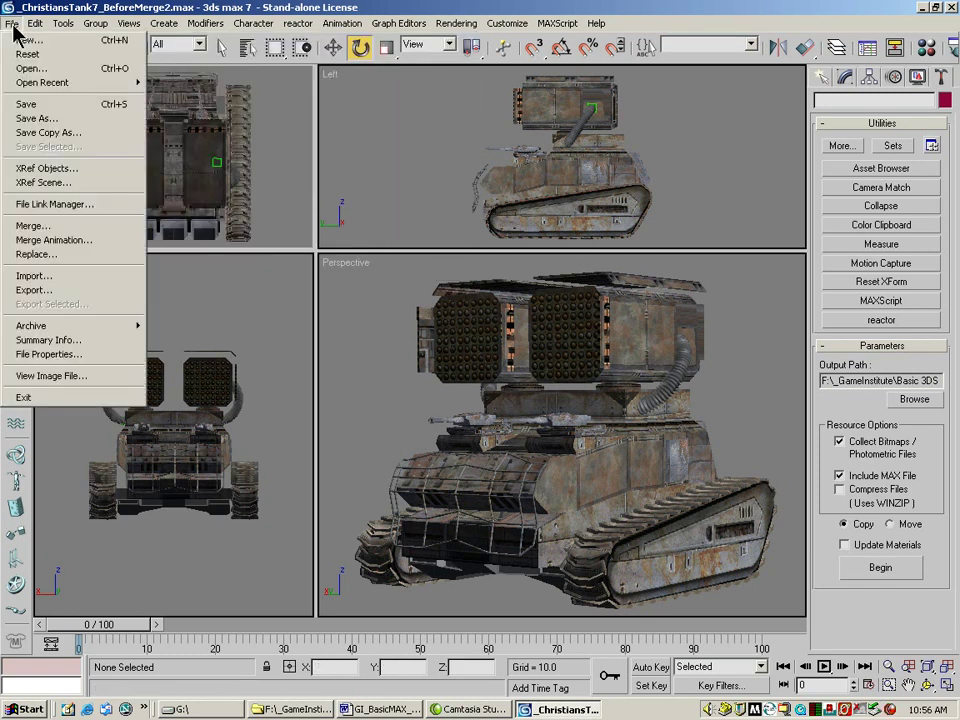
left_click(30, 68)
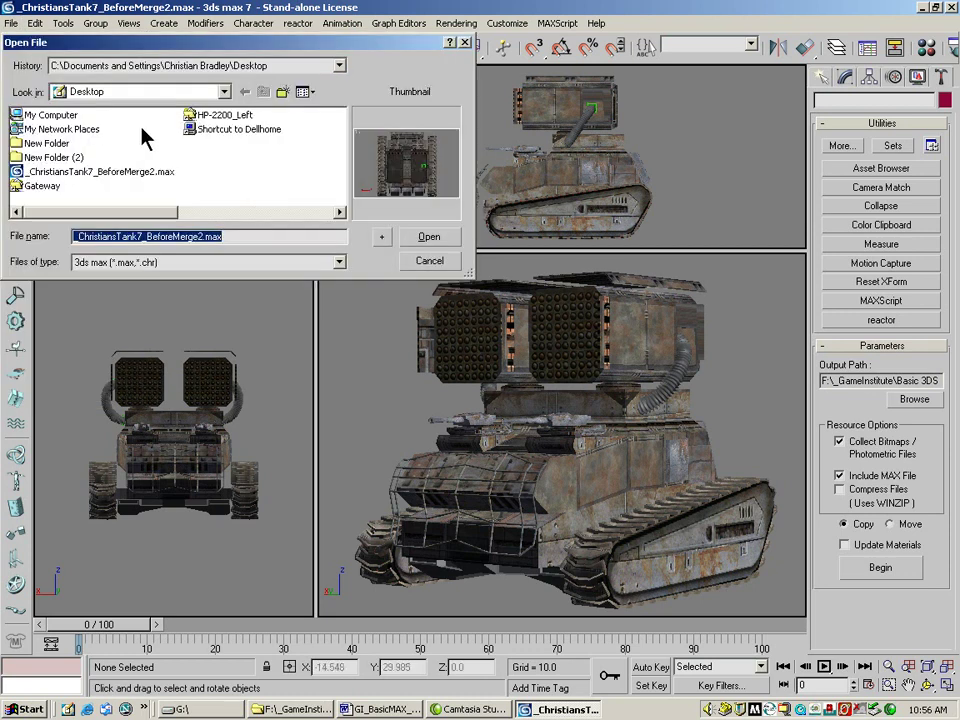
left_click(224, 91)
left_click(118, 188)
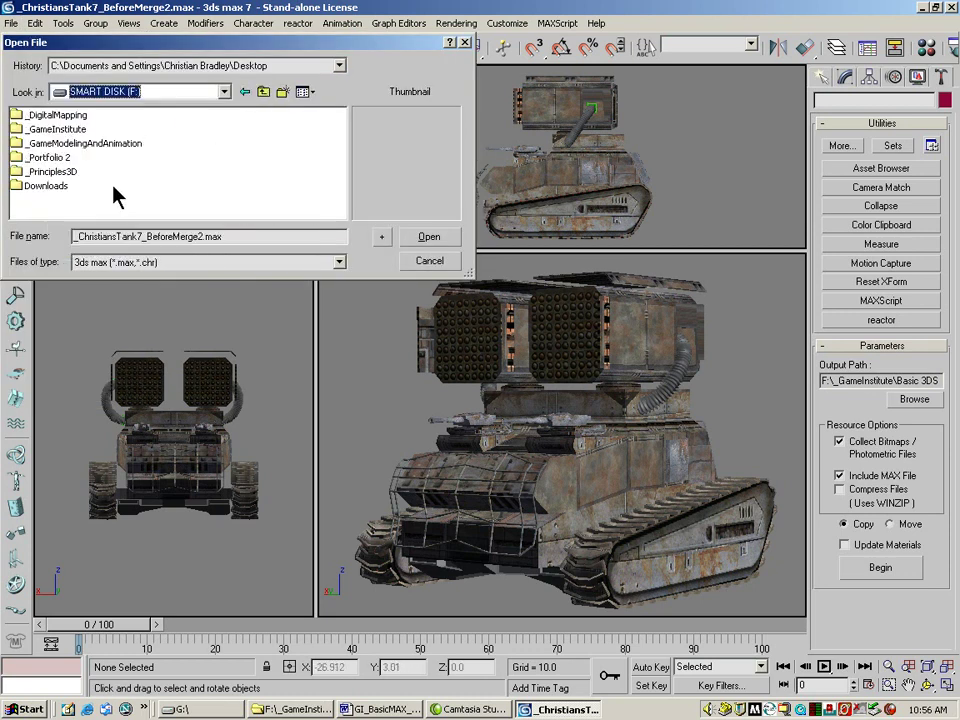
left_click(50, 130)
double_click(50, 130)
double_click(45, 115)
double_click(55, 129)
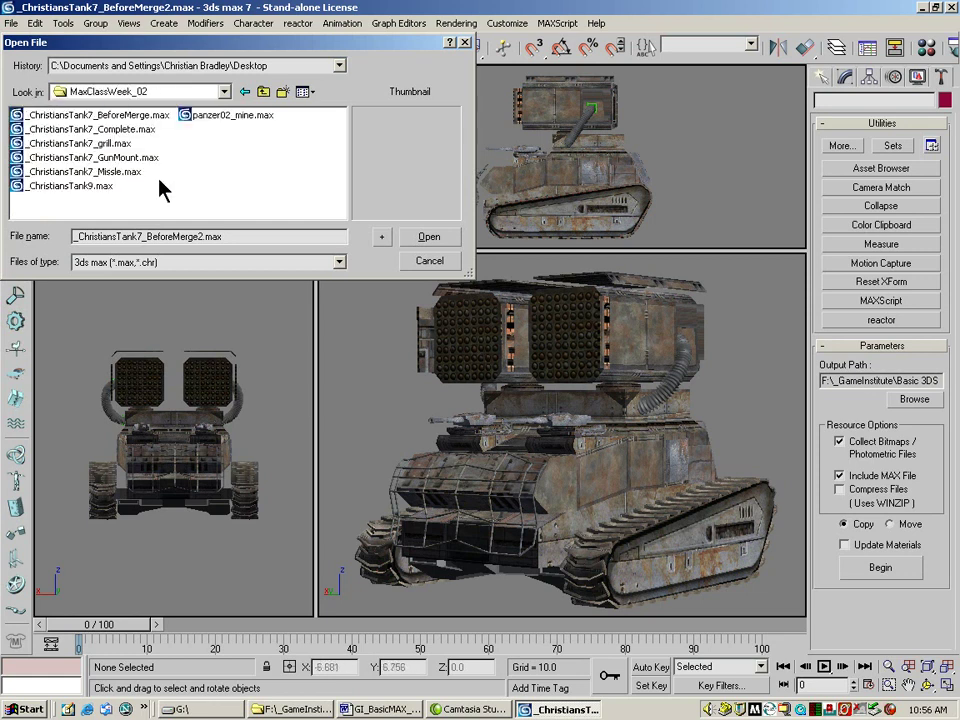
left_click(90, 172)
left_click(429, 237)
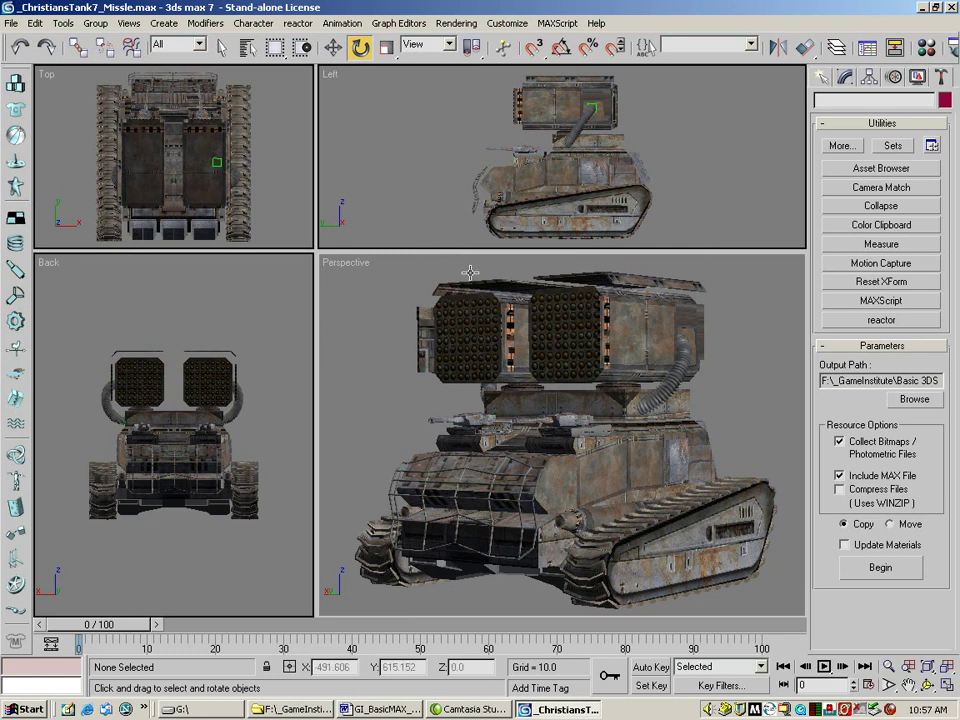
Step: Delete the tank's turret parts and two more tank objects, leaving OilTank02
left_click(724, 431)
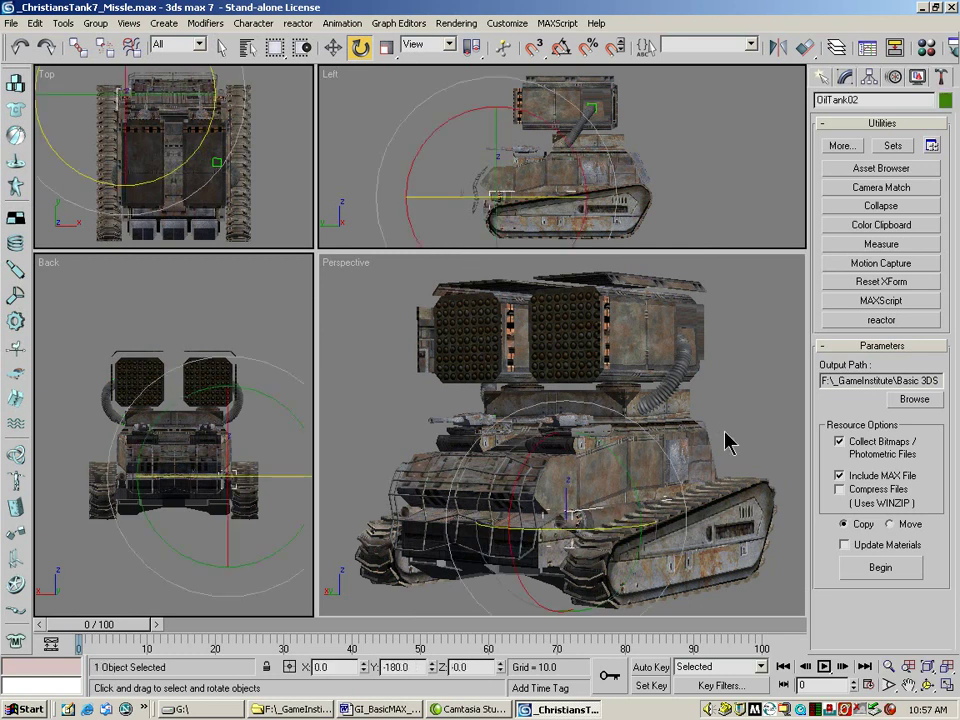
right_click(596, 524)
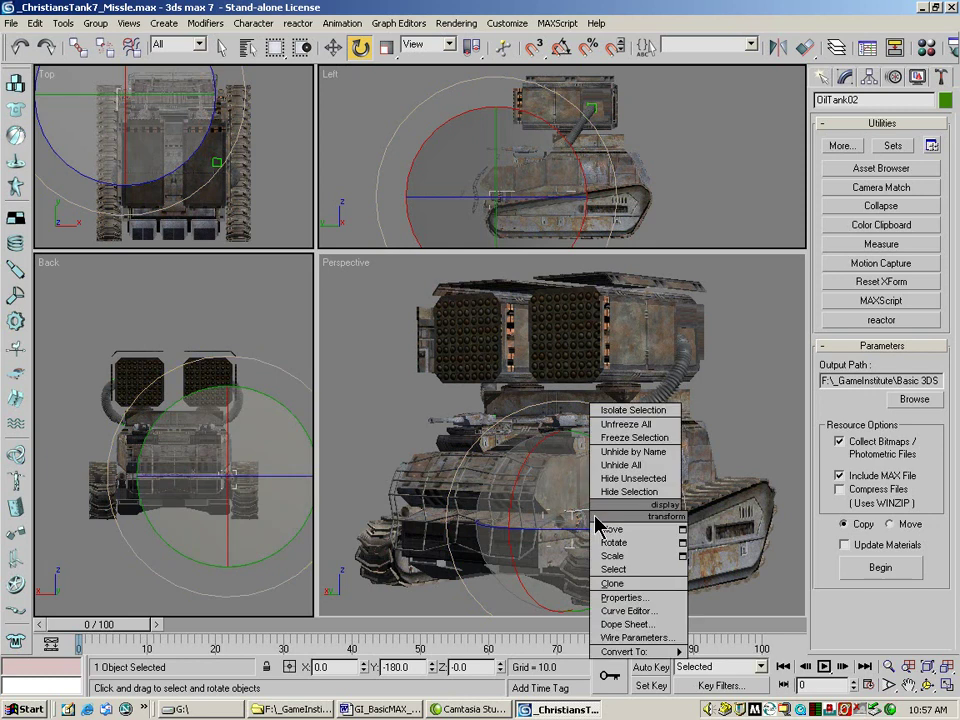
left_click(505, 578)
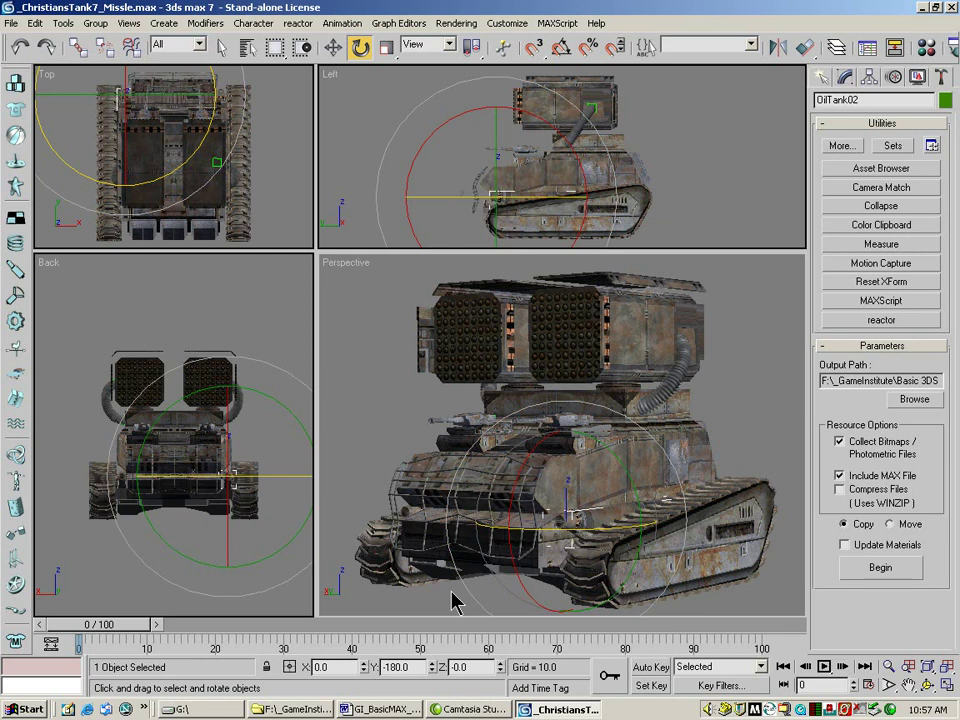
left_click_drag(360, 330, 778, 476)
key("Delete")
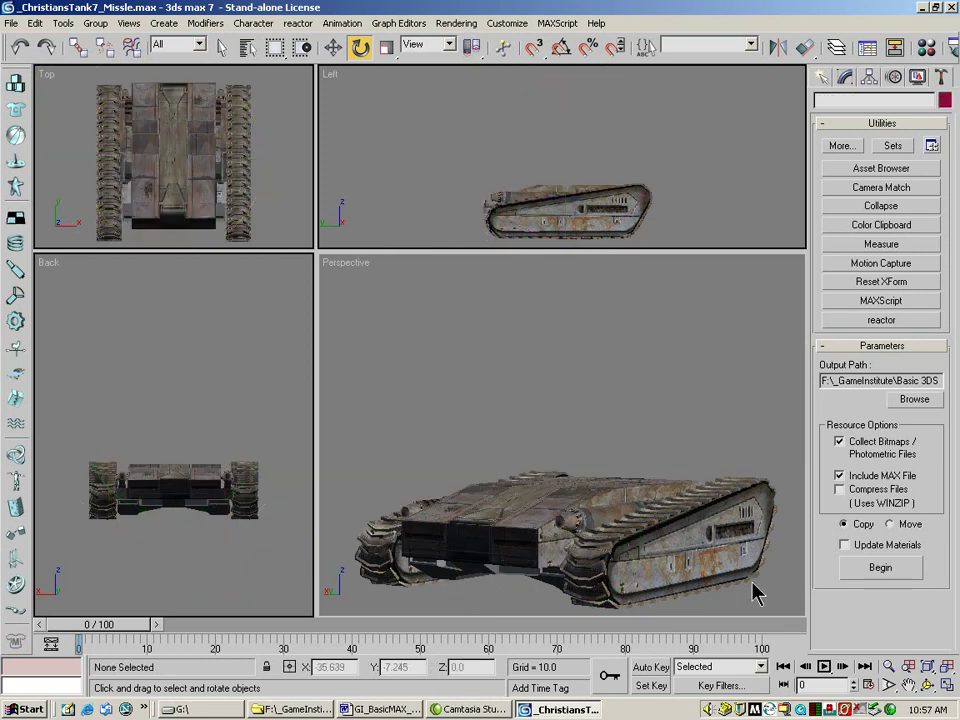
left_click(767, 544)
key("Delete")
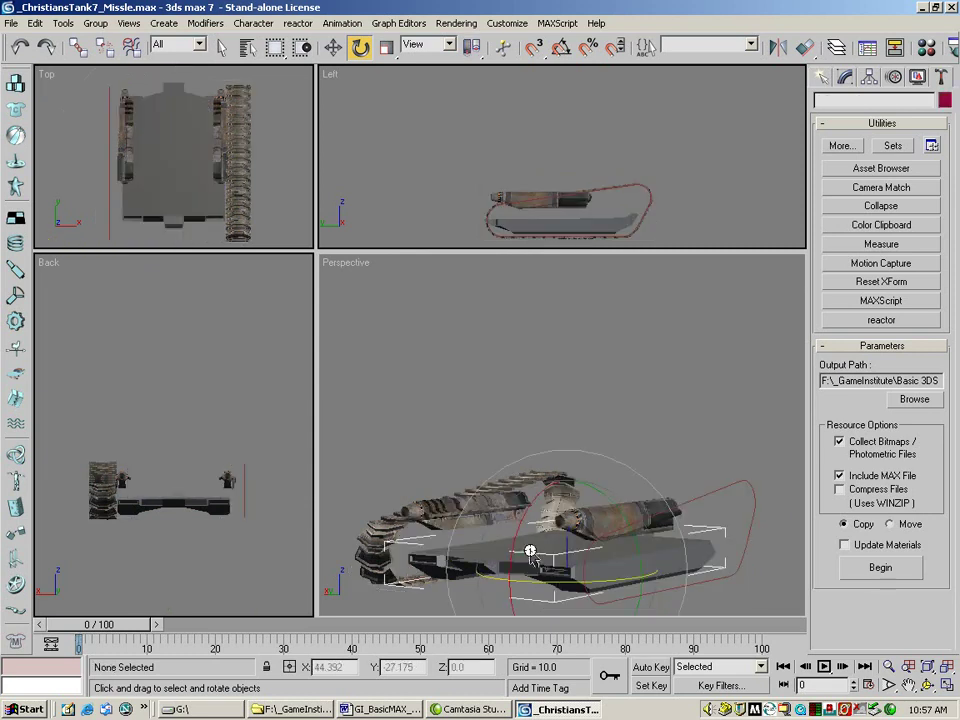
Step: Delete the grey hull, the remaining track pieces and the red spline
left_click(531, 553)
key("Delete")
left_click_drag(450, 454, 543, 572)
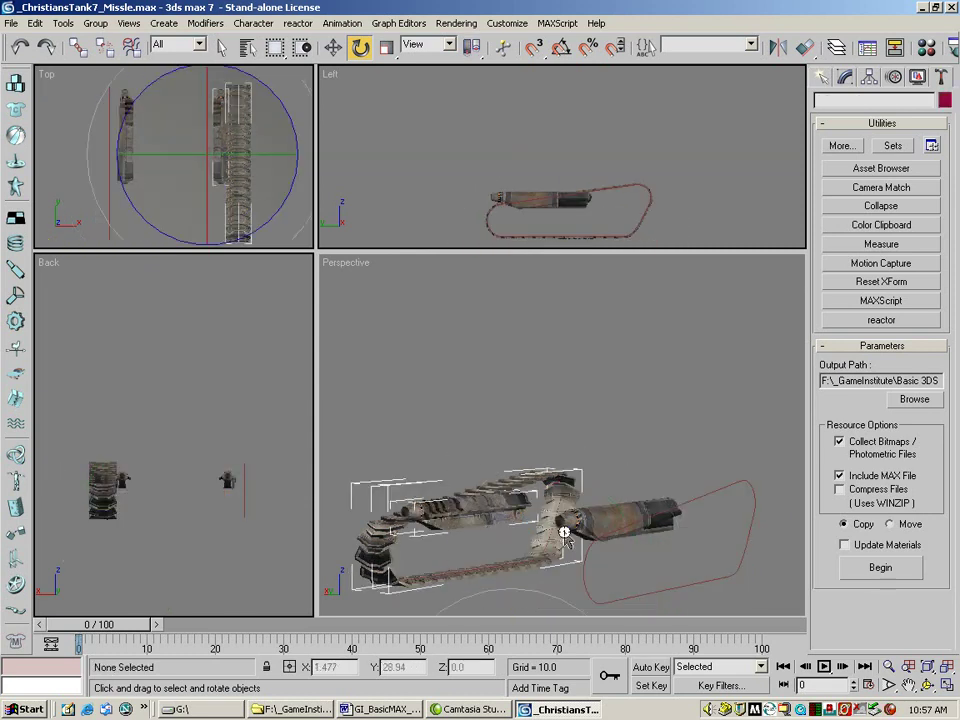
key("Delete")
left_click_drag(669, 170, 632, 226)
key("Delete")
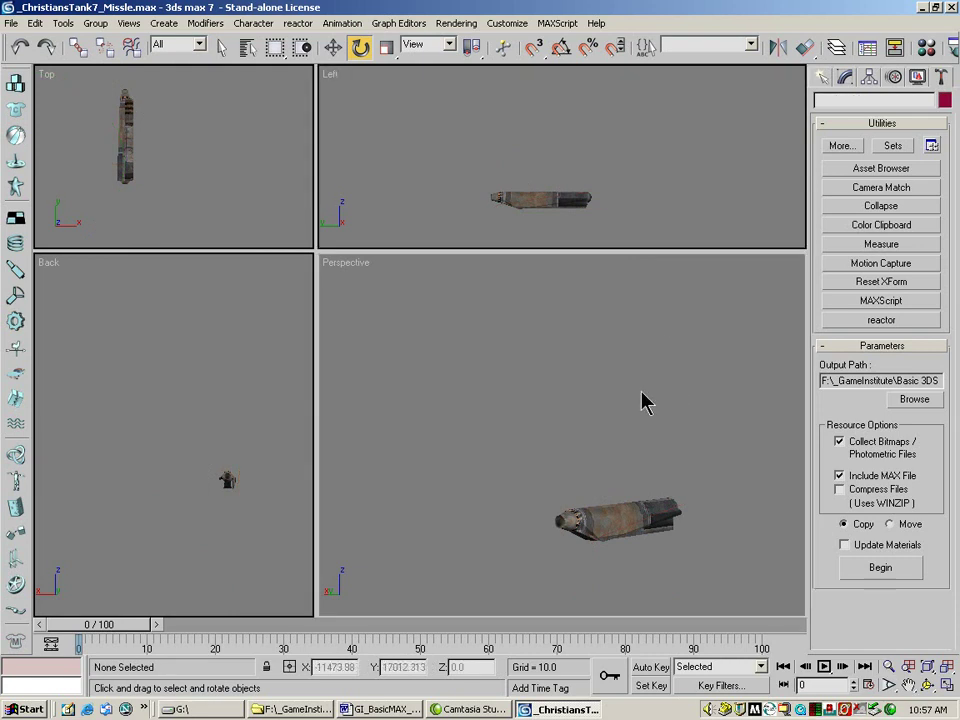
Step: Find OilTank02 in the scene's object list and fit all views to the missile
left_click(248, 47)
left_click(352, 225)
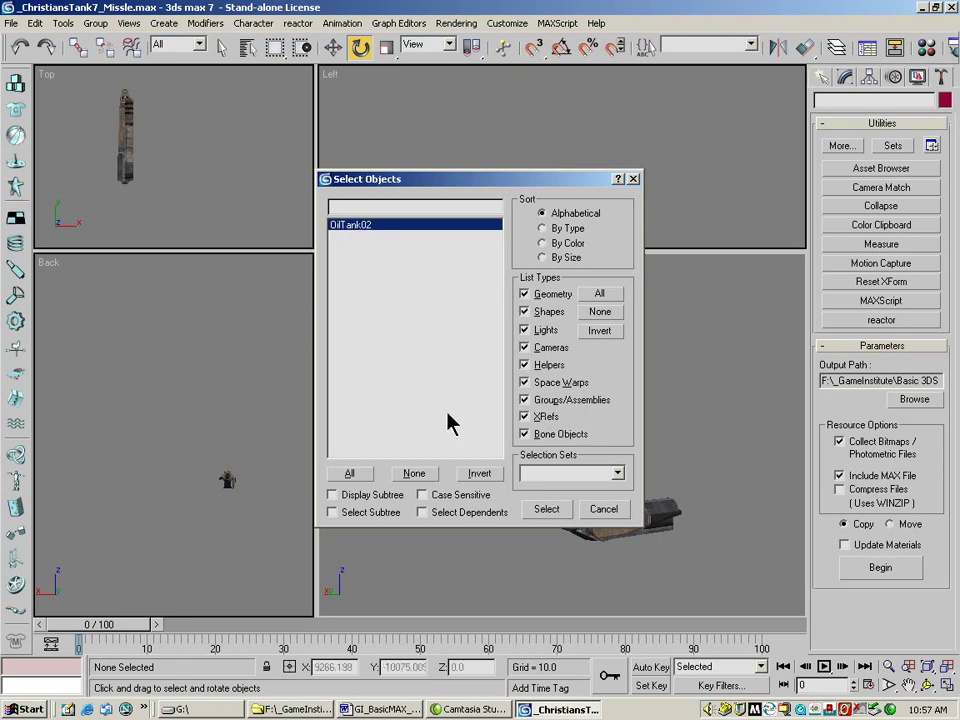
left_click(603, 509)
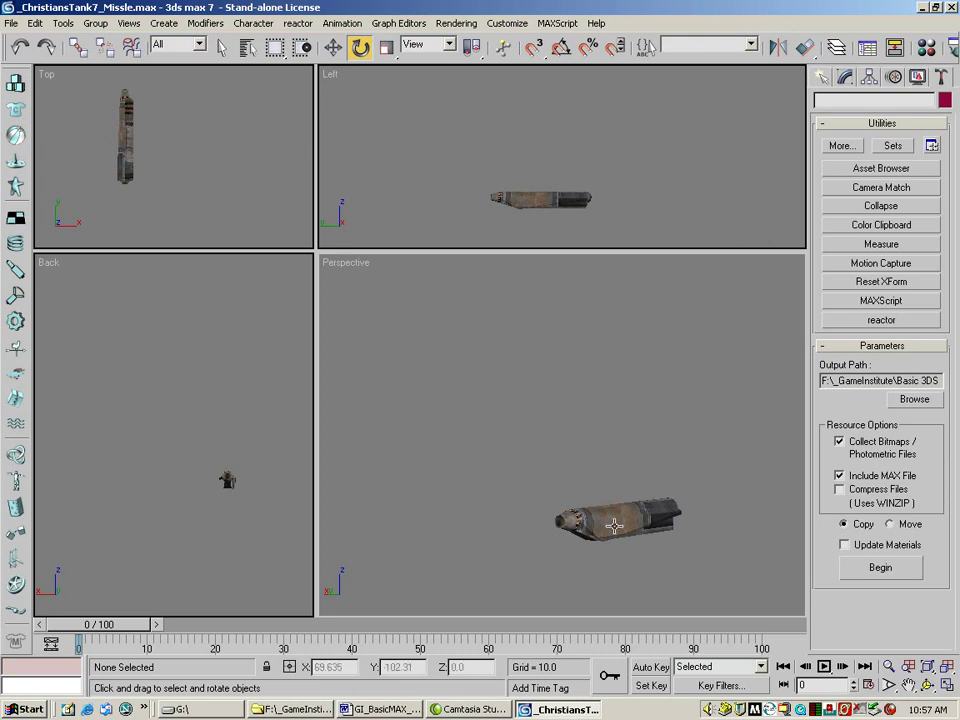
left_click(944, 668)
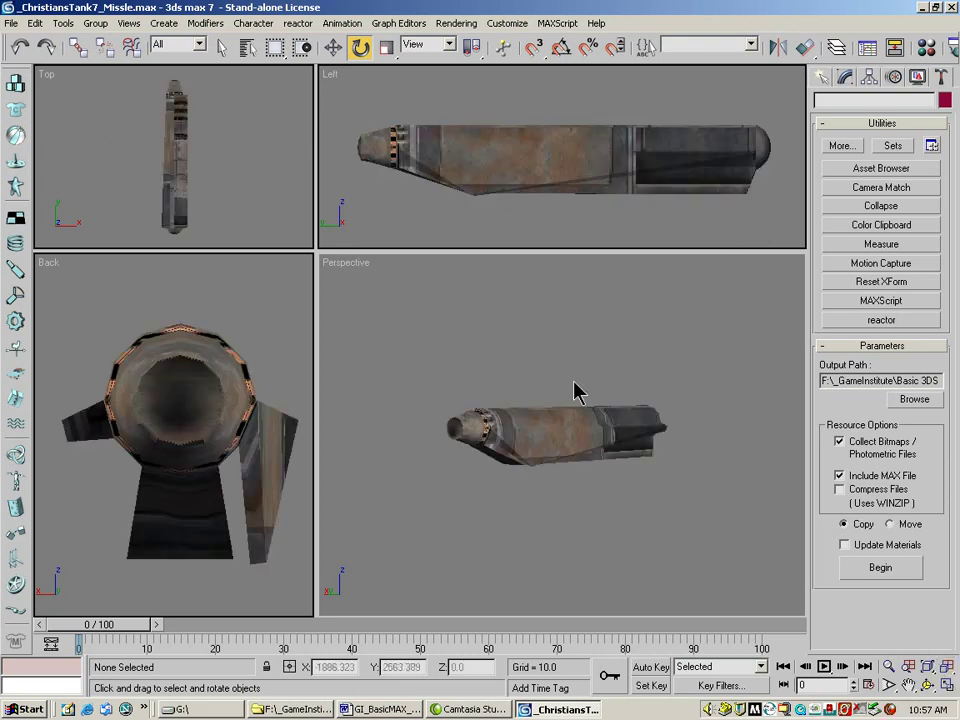
Step: Scale OilTank02 down uniformly and fit all views to it again
left_click(386, 48)
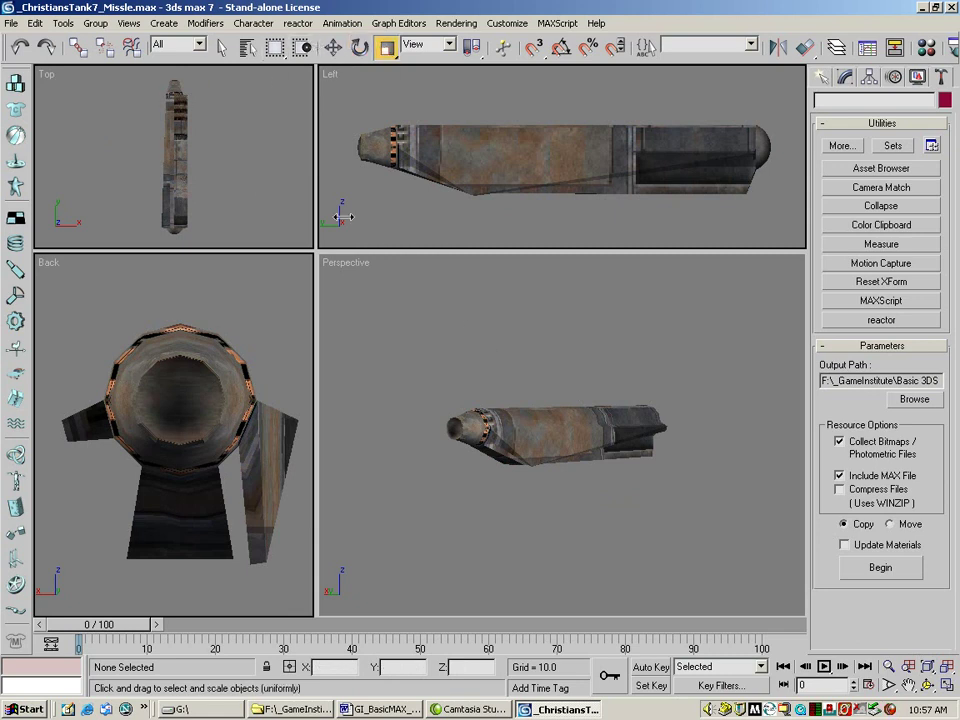
left_click(202, 396)
left_click_drag(202, 396, 882, 615)
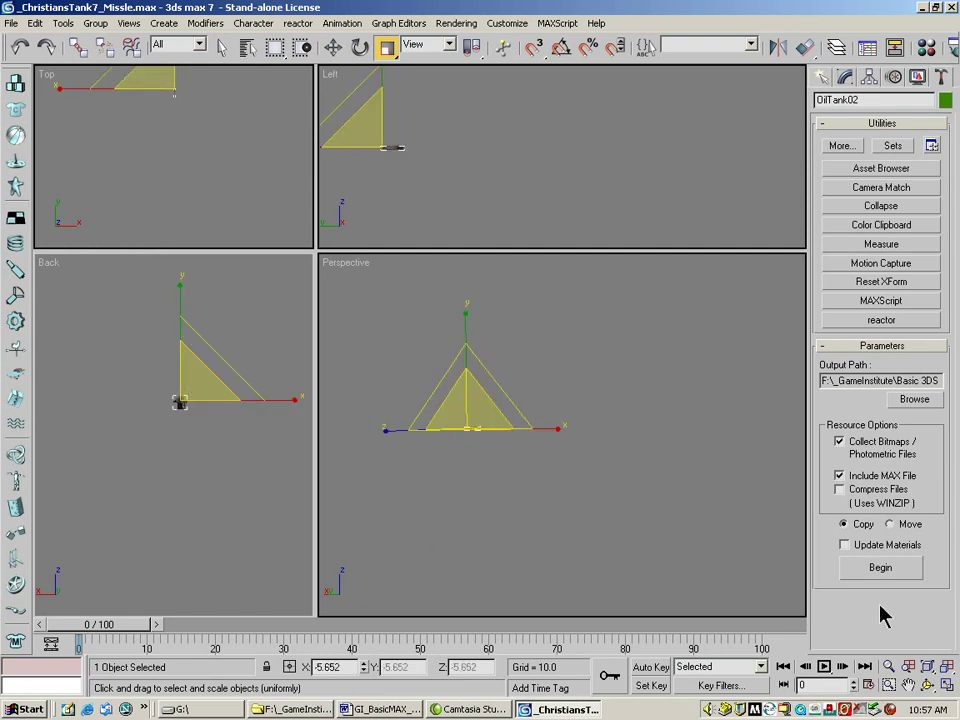
left_click(949, 669)
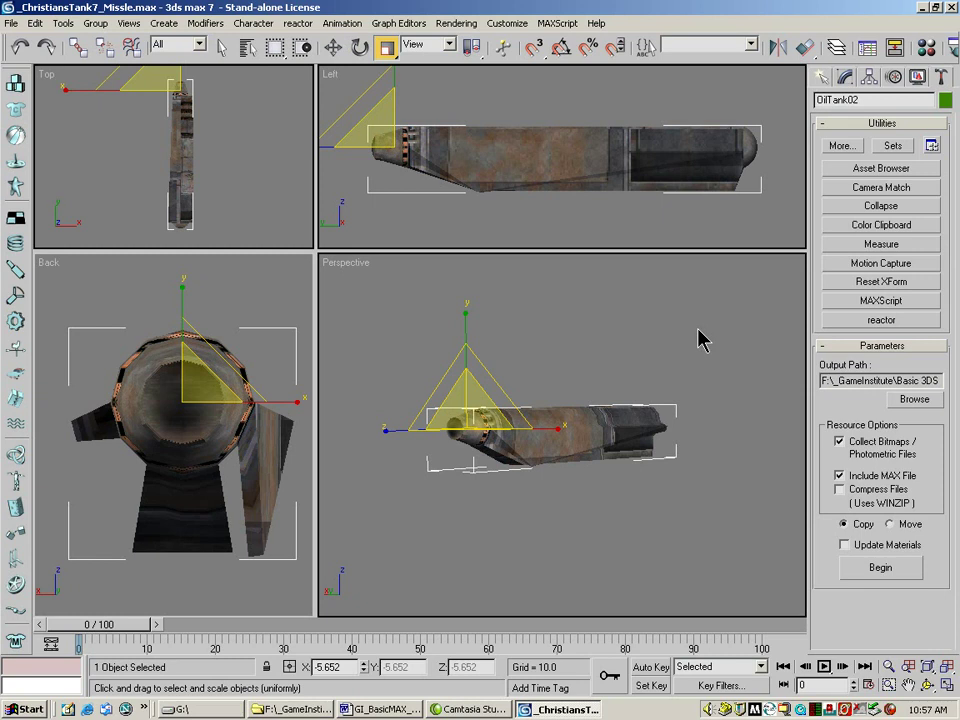
Step: Save the missile scene with Save As
left_click(11, 23)
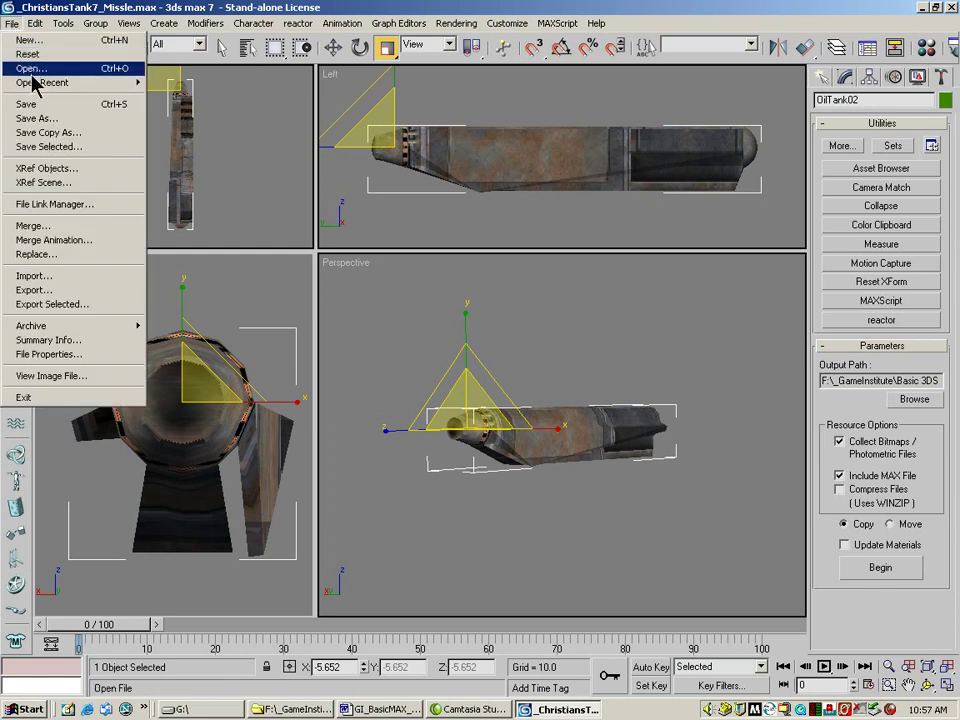
left_click(44, 119)
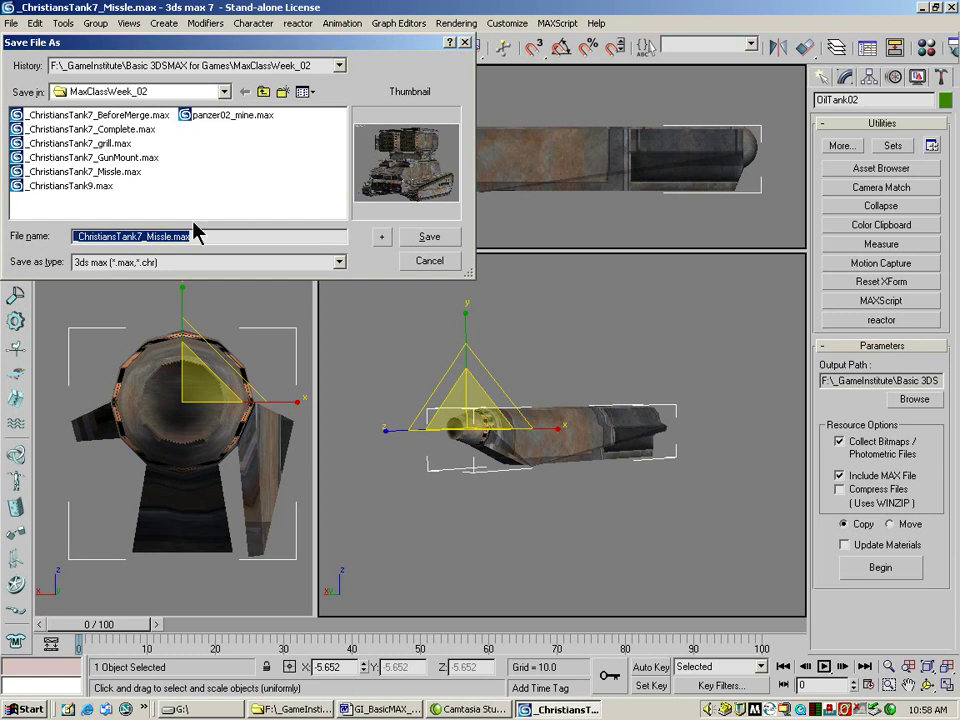
left_click(428, 240)
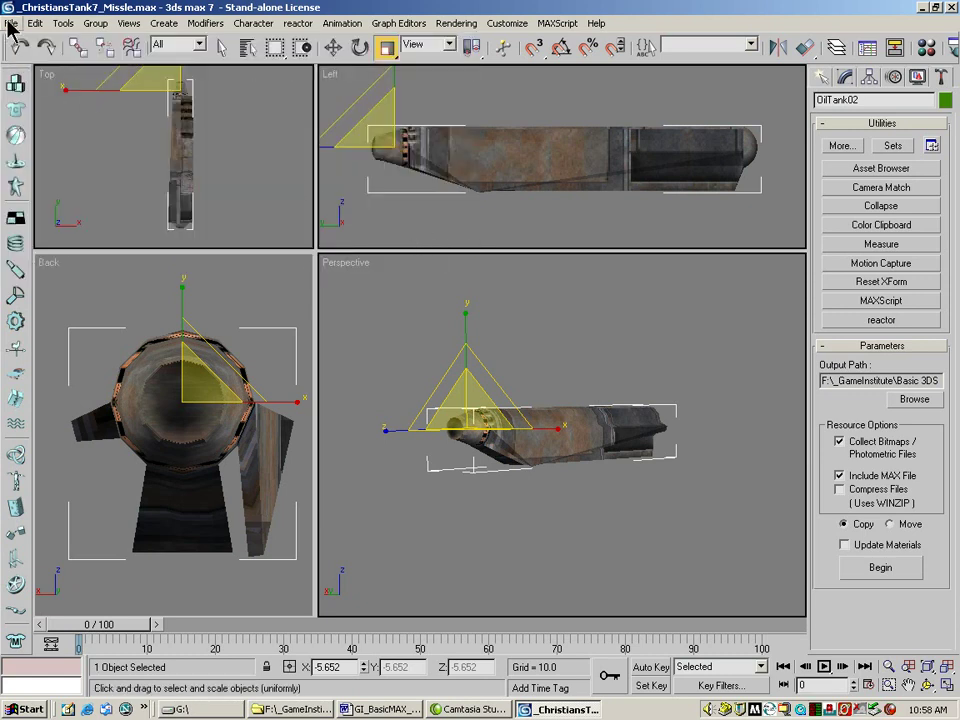
Step: Open _ChristiansTank7_BeforeMerge2.max from the Desktop
left_click(10, 23)
left_click(40, 66)
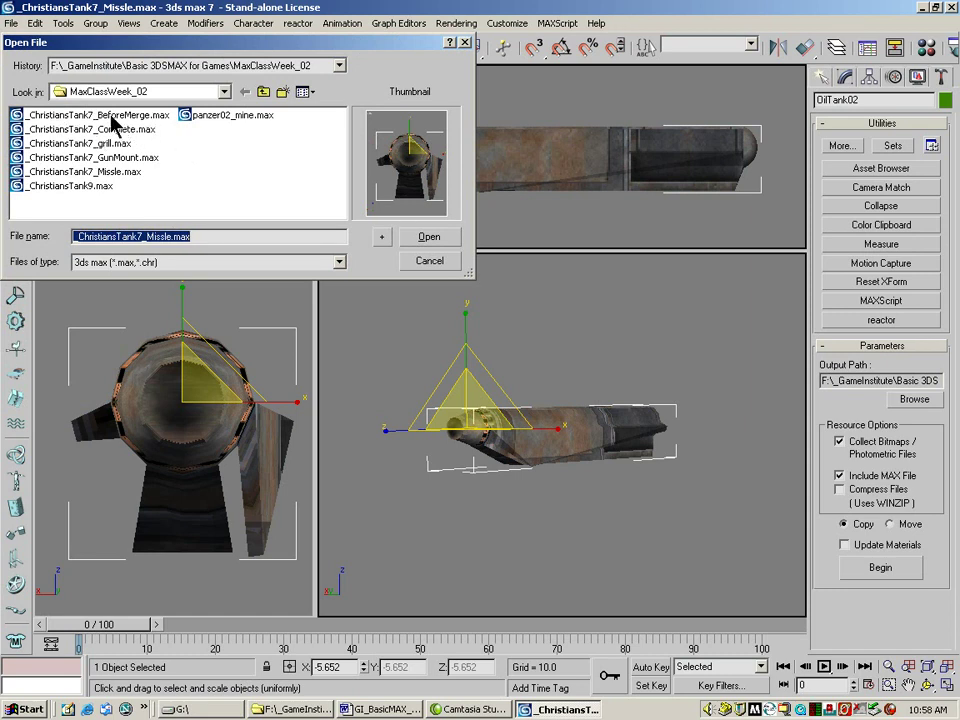
left_click(225, 92)
left_click(120, 104)
left_click(40, 172)
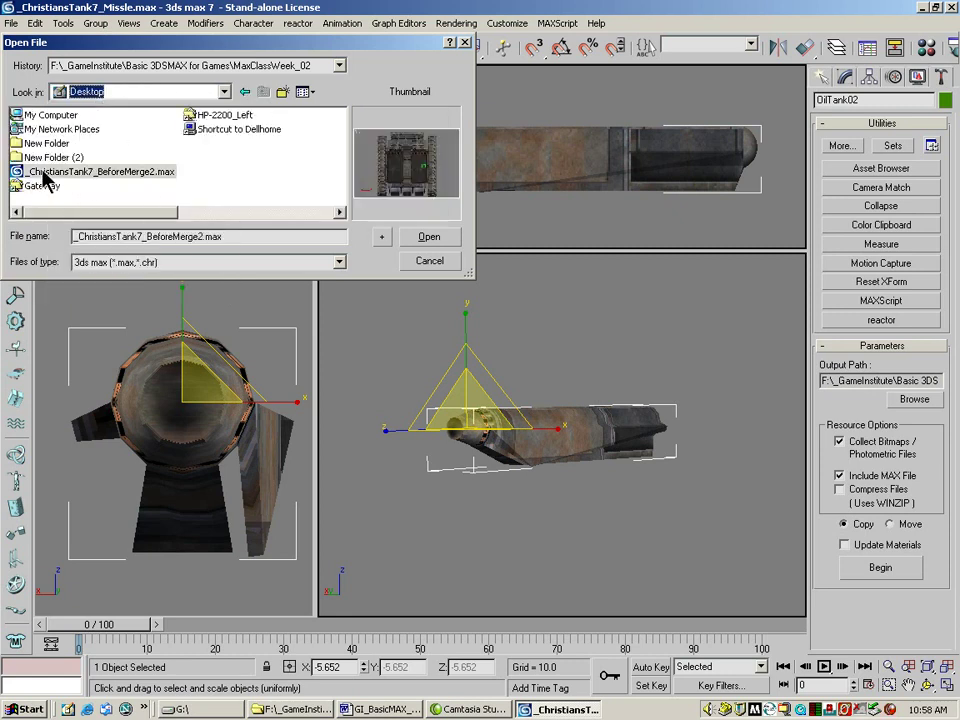
left_click(430, 240)
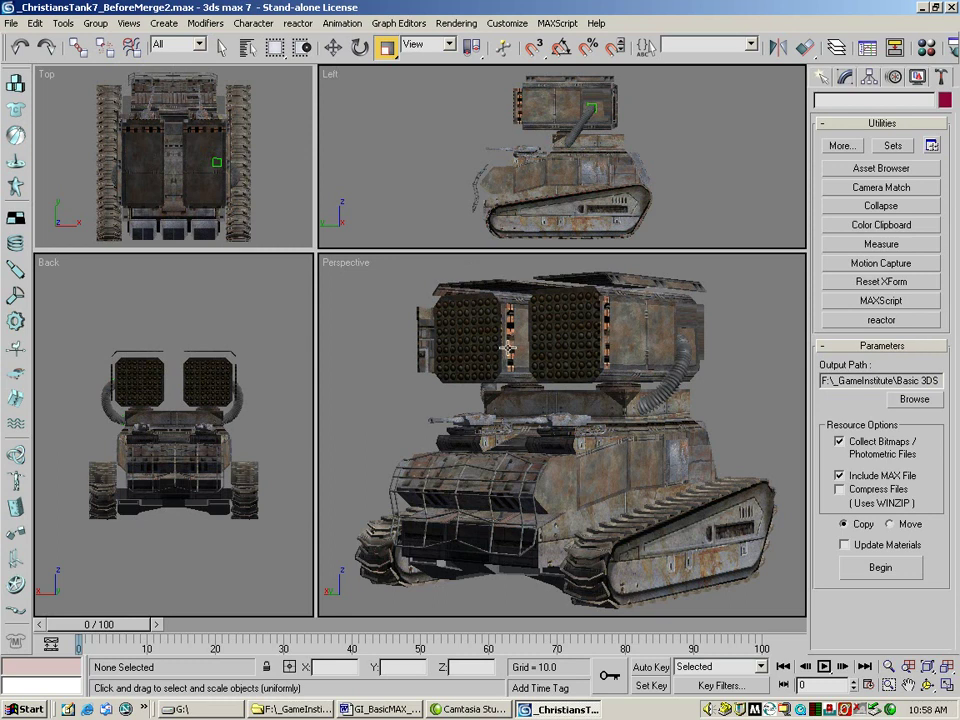
Step: Merge OilTank02 from _ChristiansTank7_Missle.max, resolving the duplicate tank01 material name
left_click(11, 22)
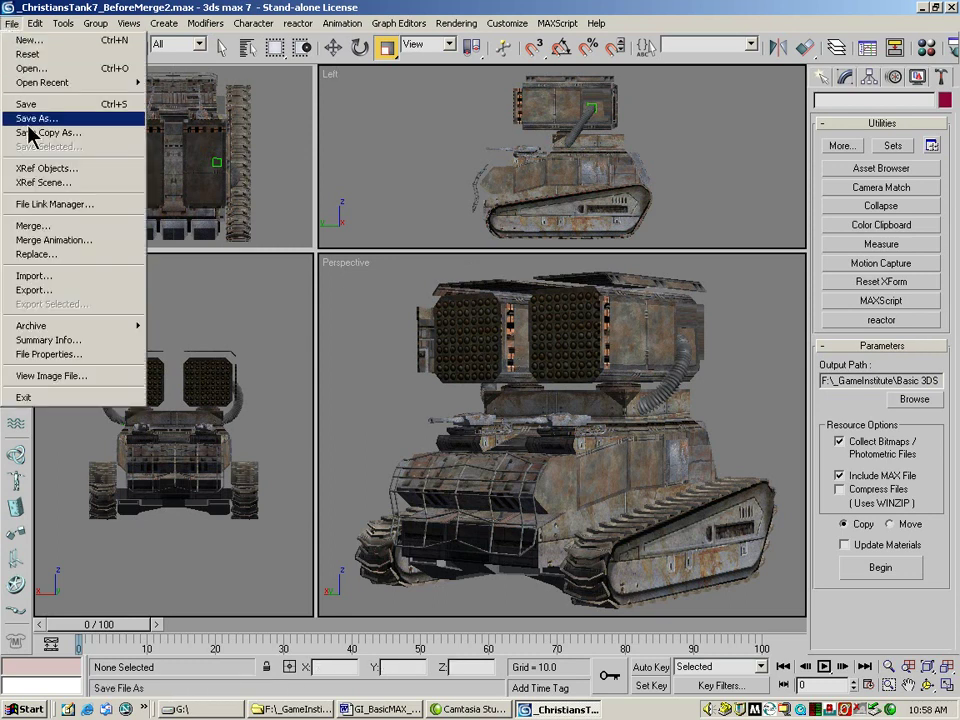
left_click(64, 225)
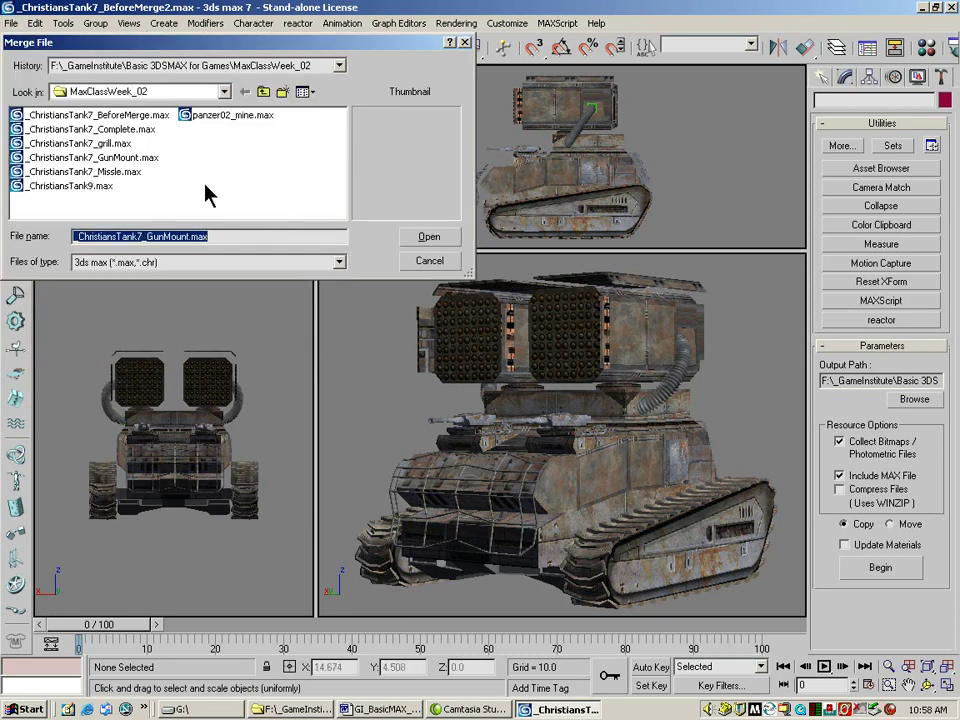
left_click(90, 172)
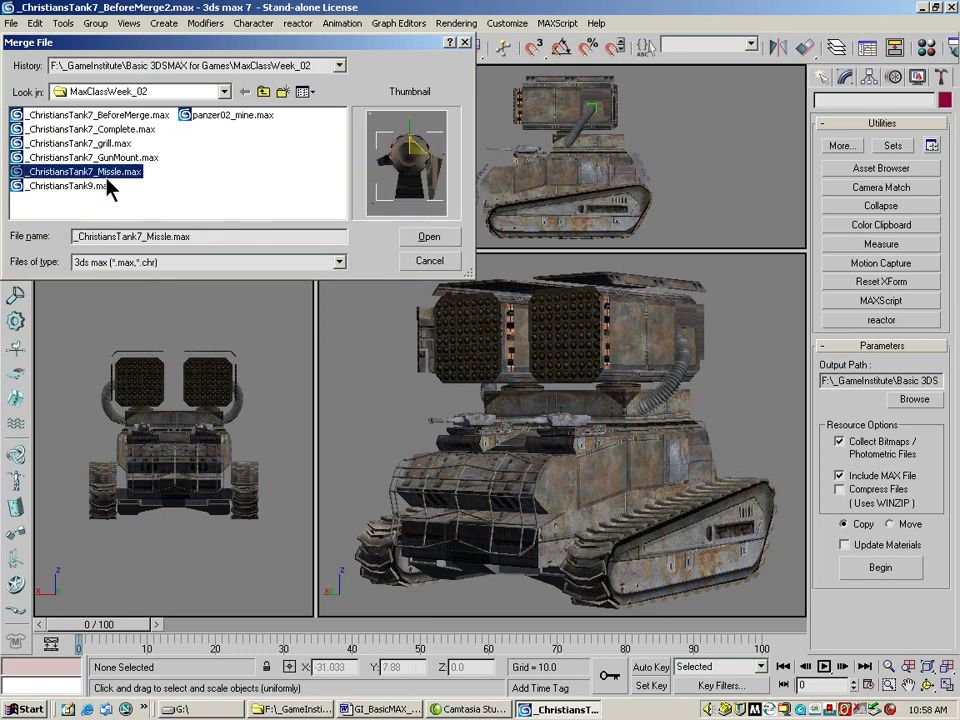
left_click(428, 240)
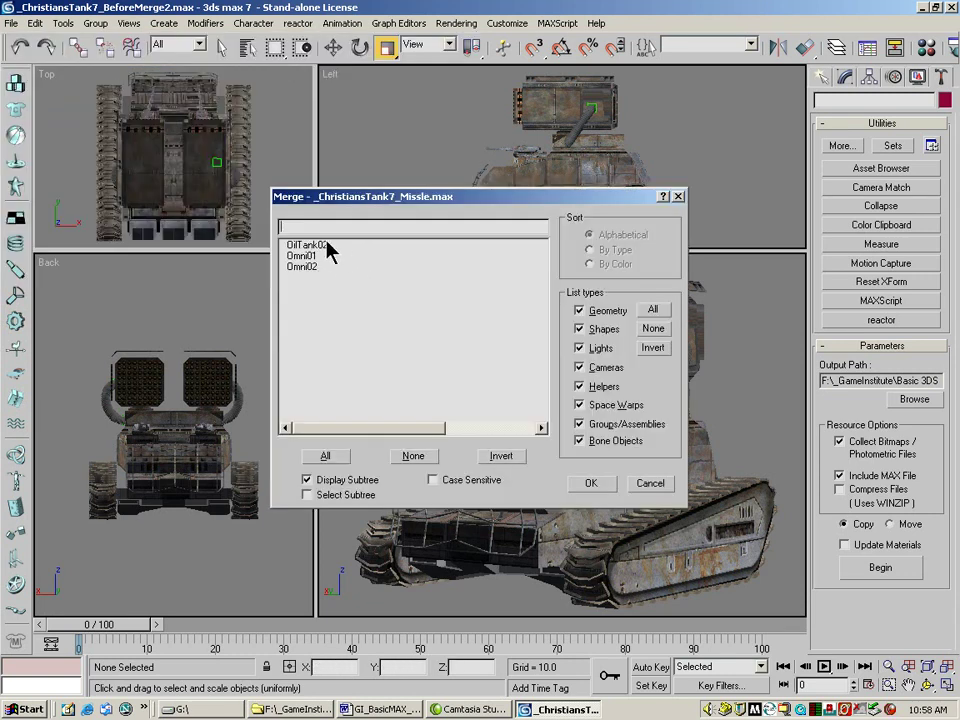
left_click(332, 248)
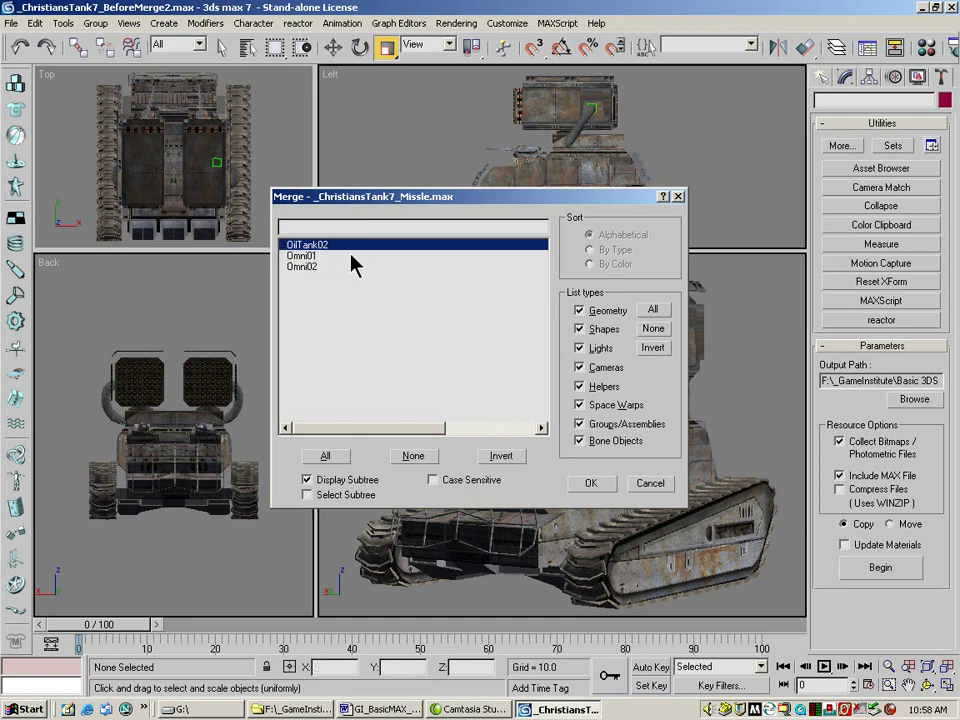
left_click(591, 484)
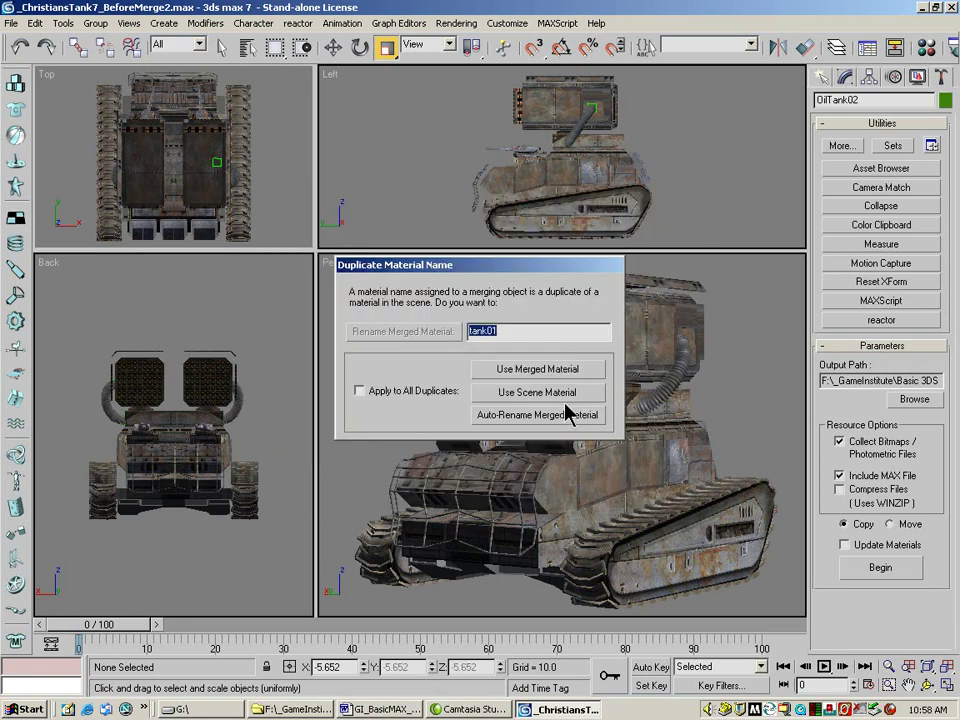
left_click(526, 393)
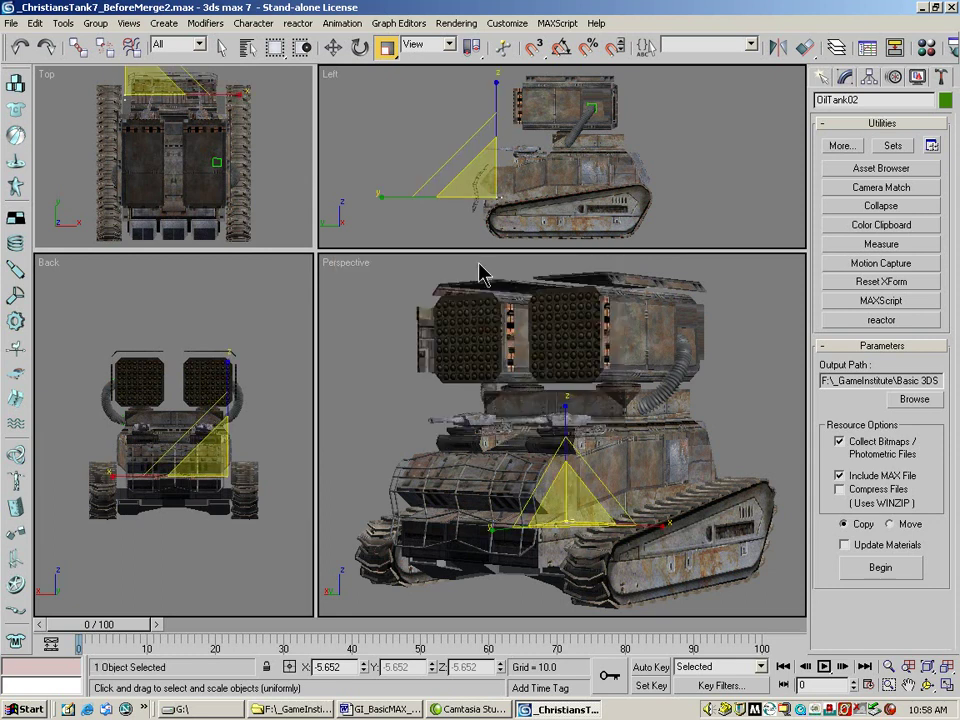
Step: Set the Perspective view to Wireframe and zoom in on the turret to find the tiny OilTank02
right_click(354, 260)
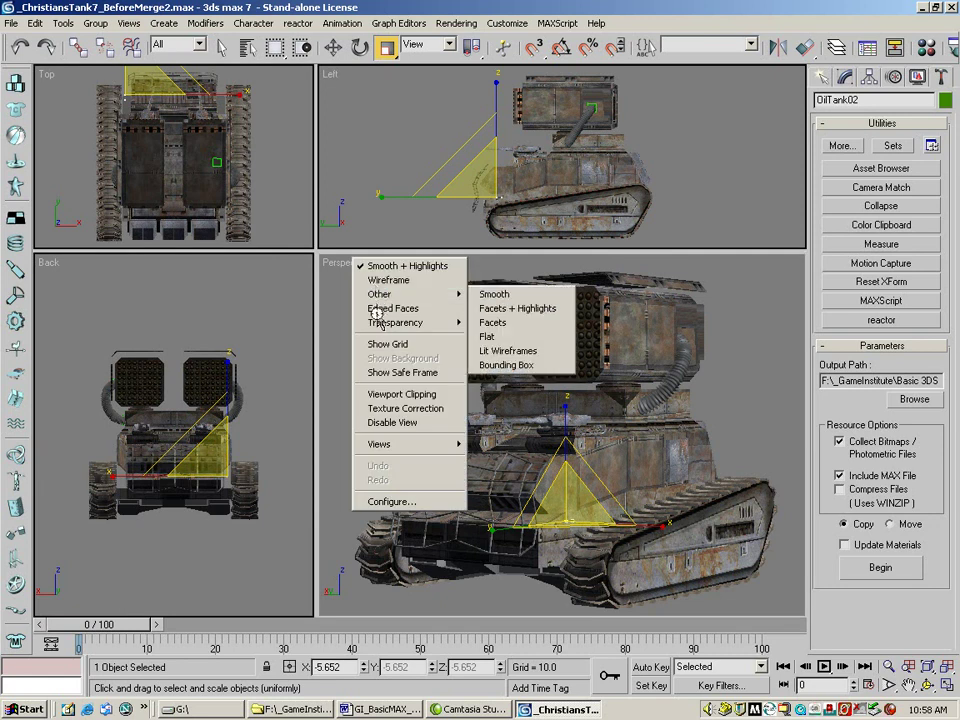
left_click(388, 280)
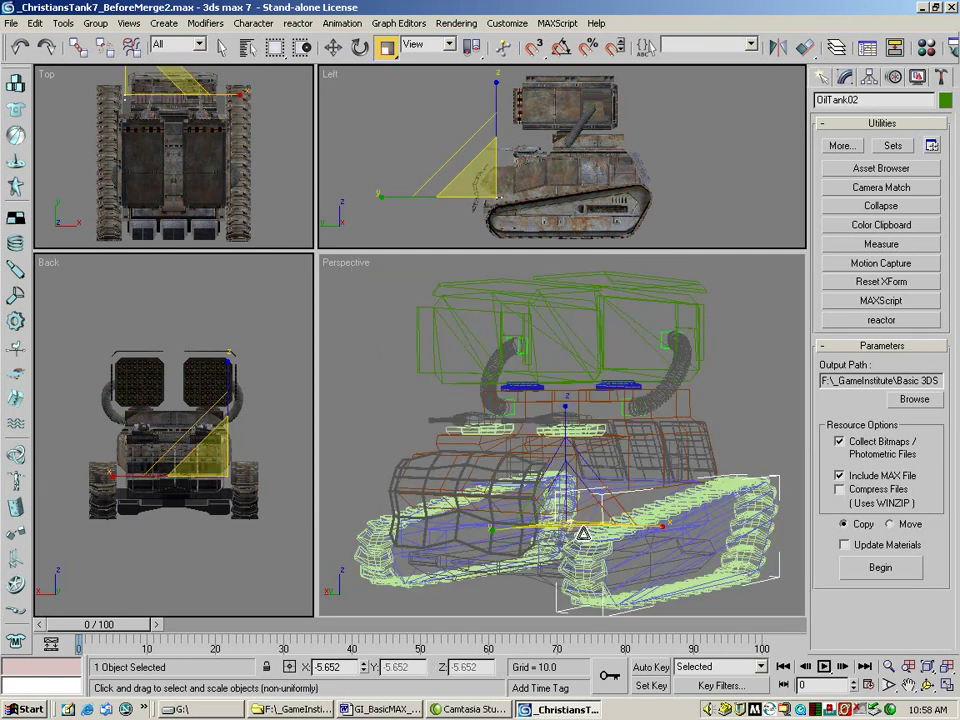
left_click(888, 685)
left_click_drag(574, 529, 538, 452)
left_click(908, 685)
left_click_drag(600, 540, 601, 437)
left_click(888, 685)
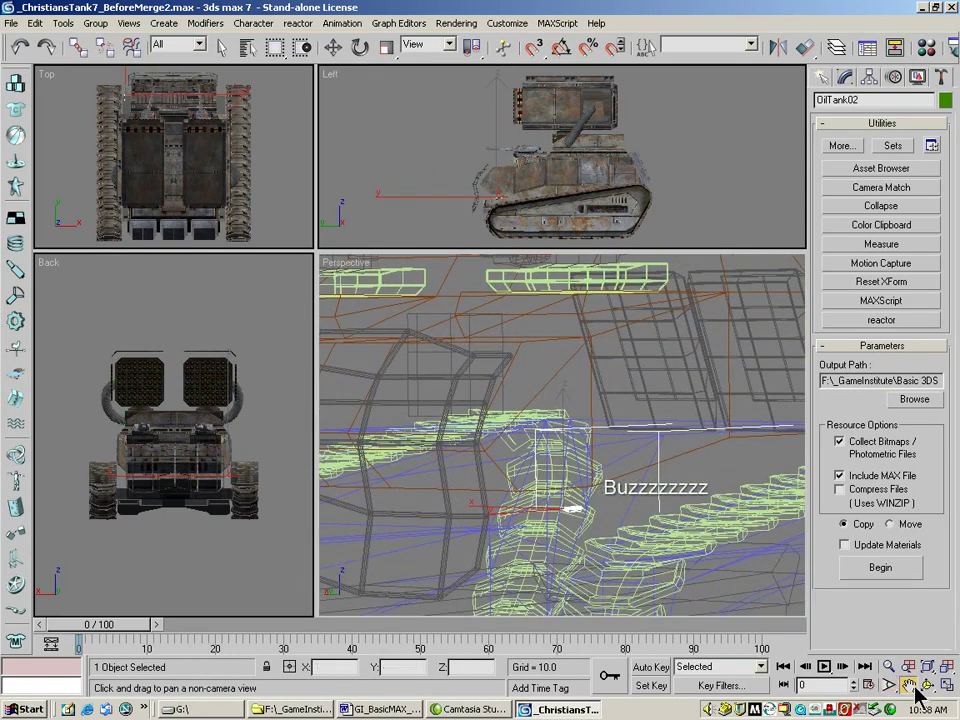
left_click_drag(578, 541, 553, 486)
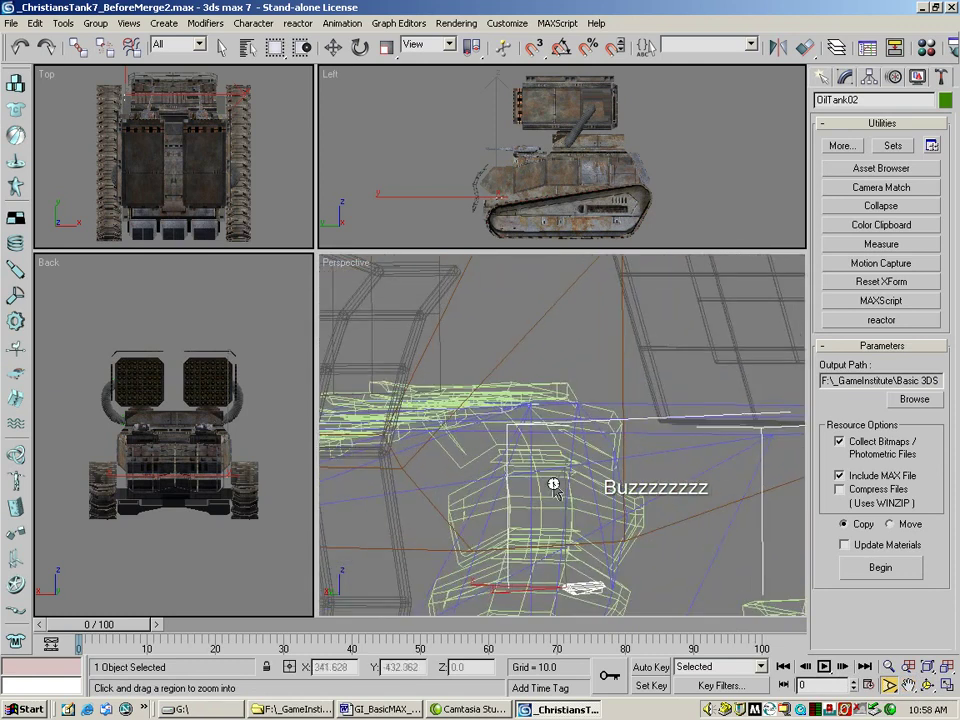
left_click(908, 685)
left_click_drag(520, 531, 541, 540)
left_click(888, 667)
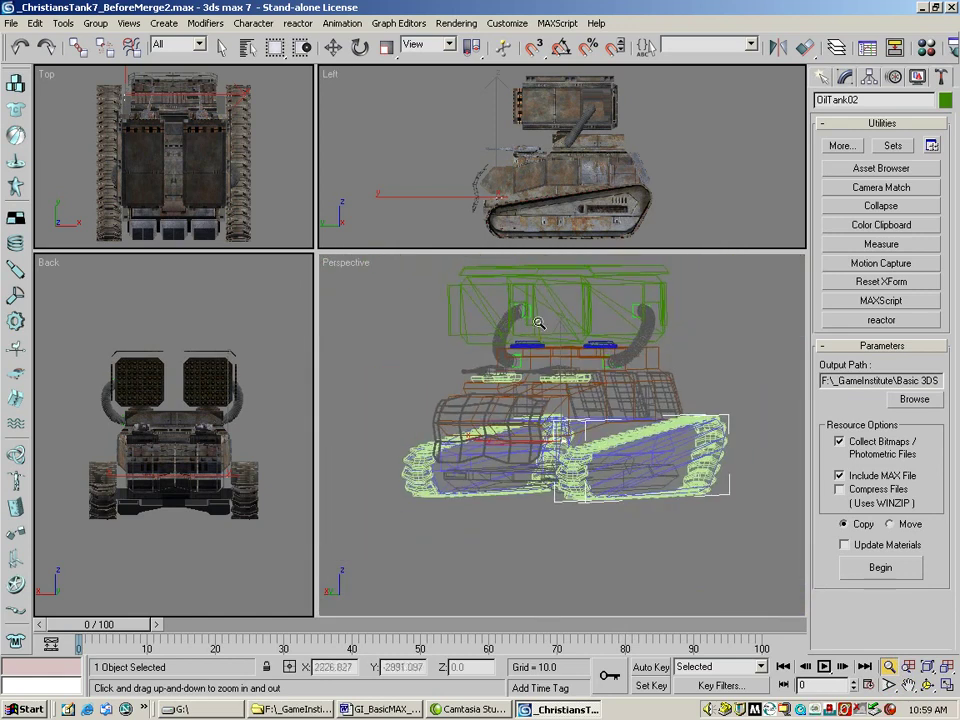
left_click(386, 47)
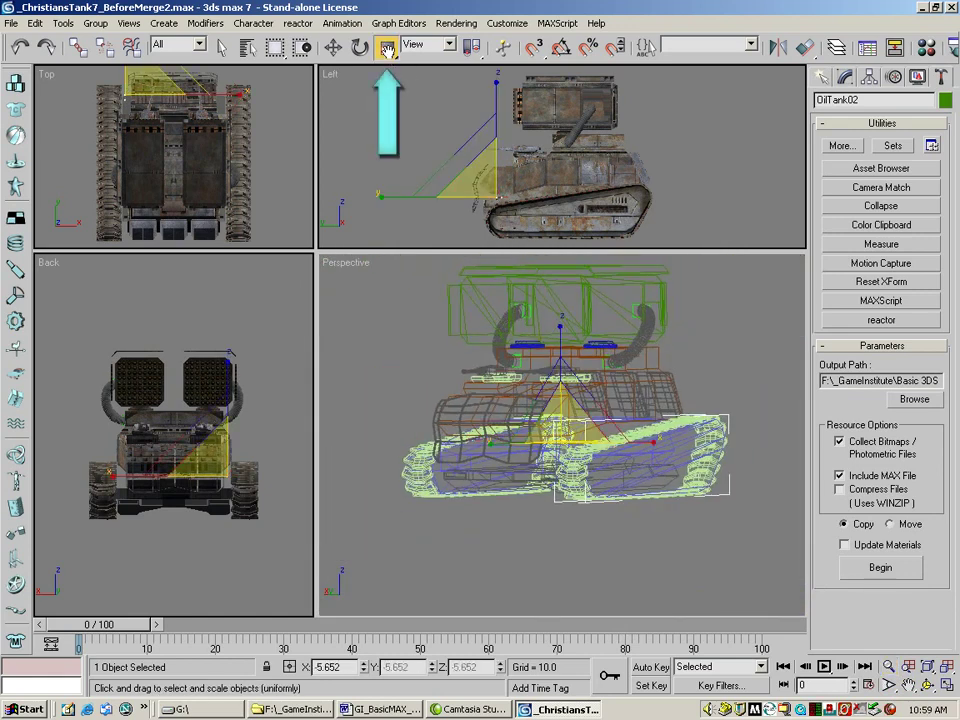
Step: Scale OilTank02 up to 115% and raise it slightly in the Back view
left_click_drag(483, 185, 398, 100)
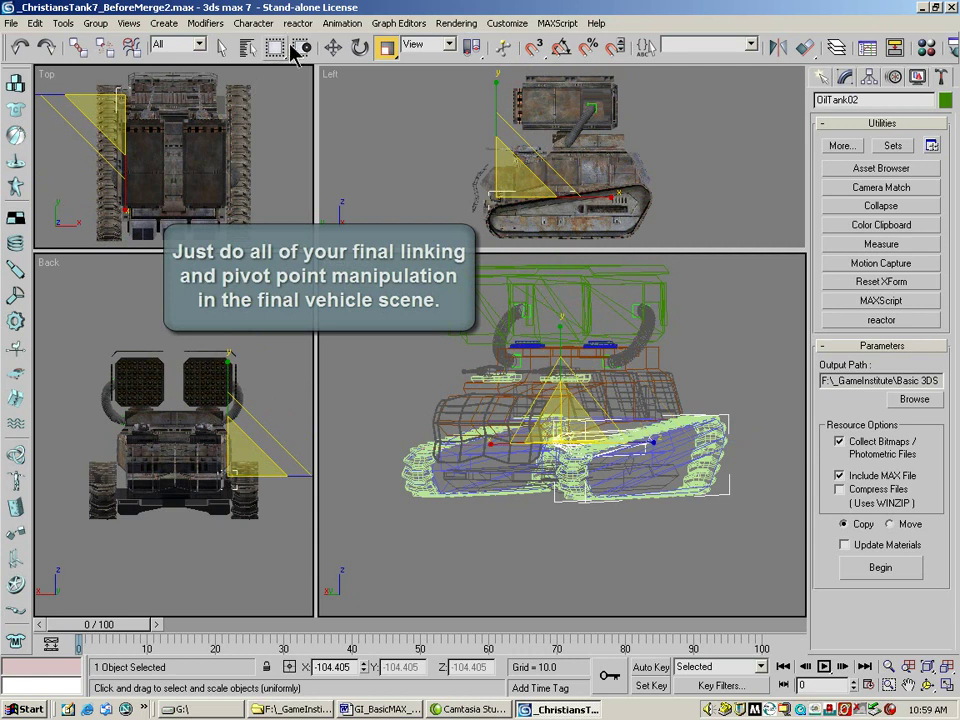
left_click(332, 46)
left_click(220, 400)
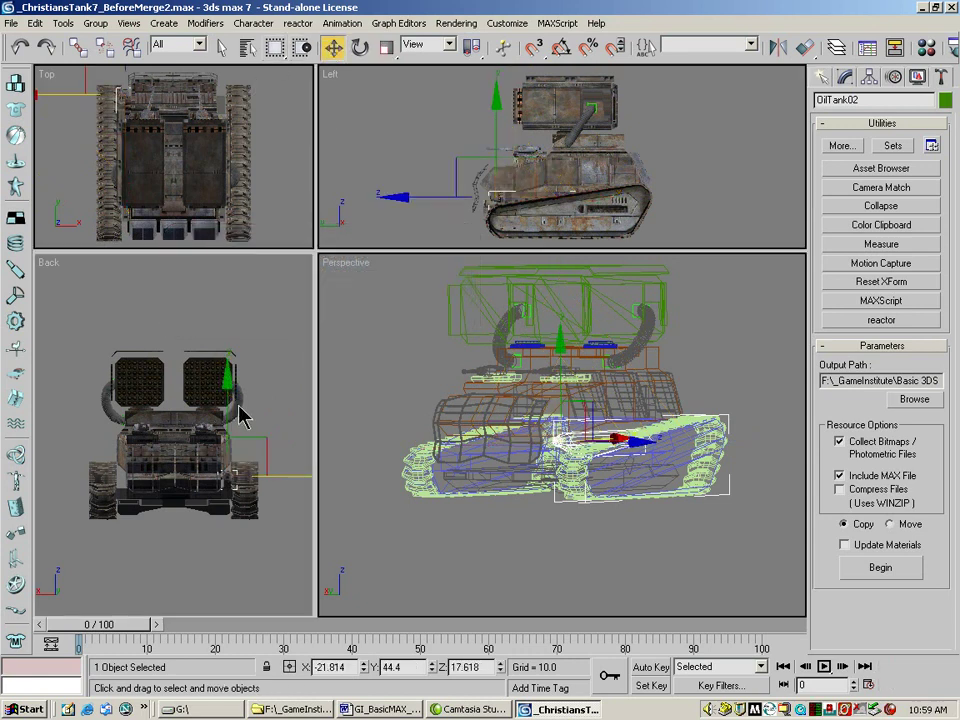
left_click_drag(227, 409, 268, 392)
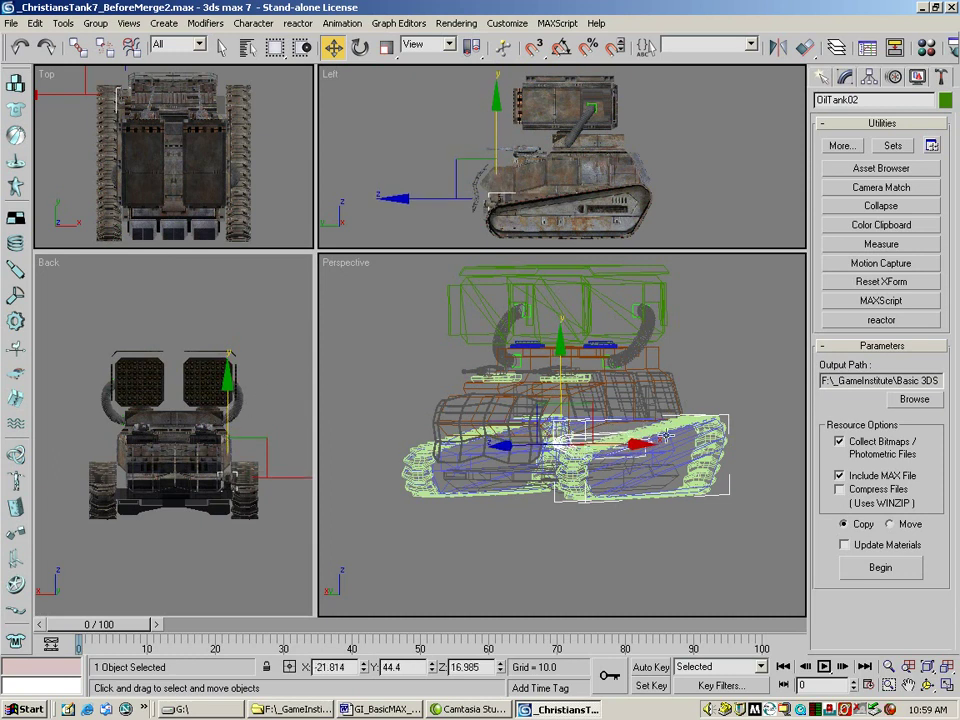
Step: Return the Perspective view to Smooth + Highlights and orbit to a higher angle
right_click(347, 265)
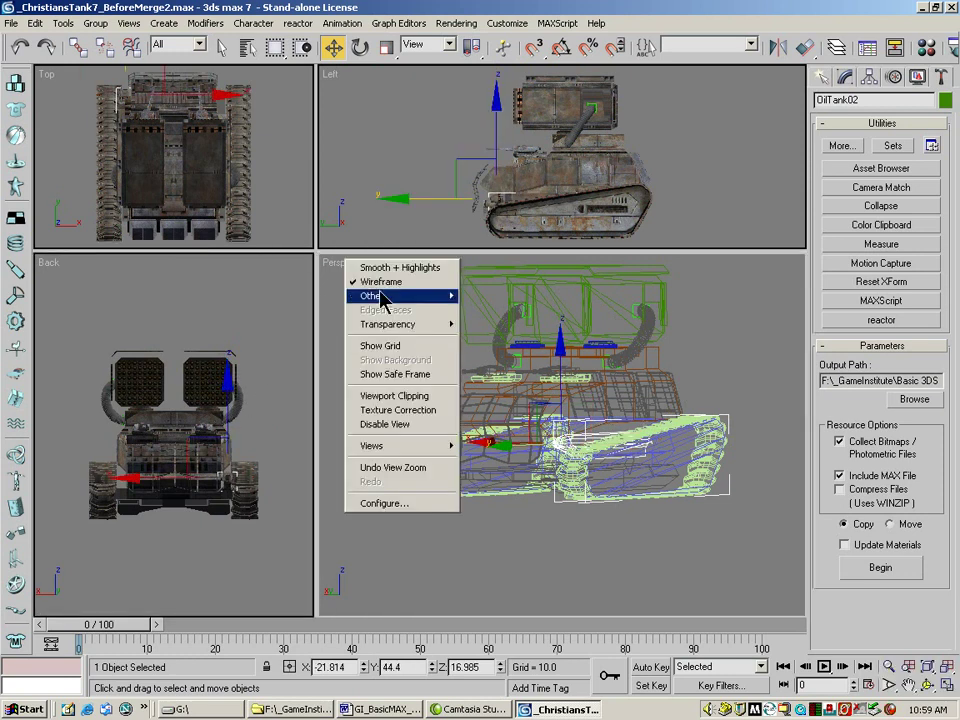
left_click(398, 267)
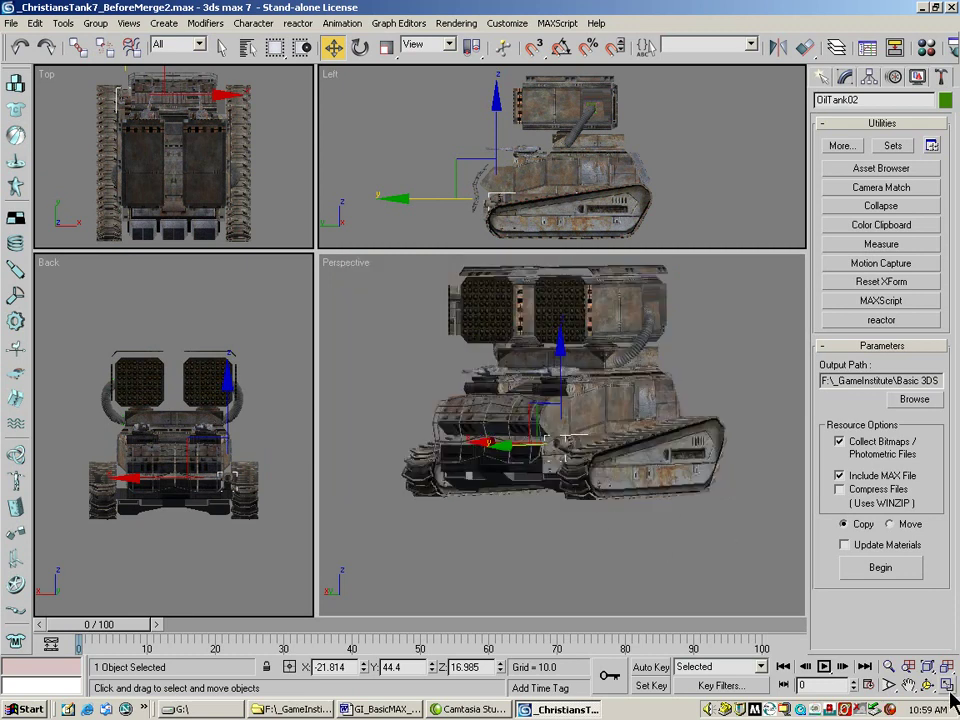
left_click(928, 685)
left_click_drag(690, 470, 692, 519)
left_click_drag(554, 409, 574, 450)
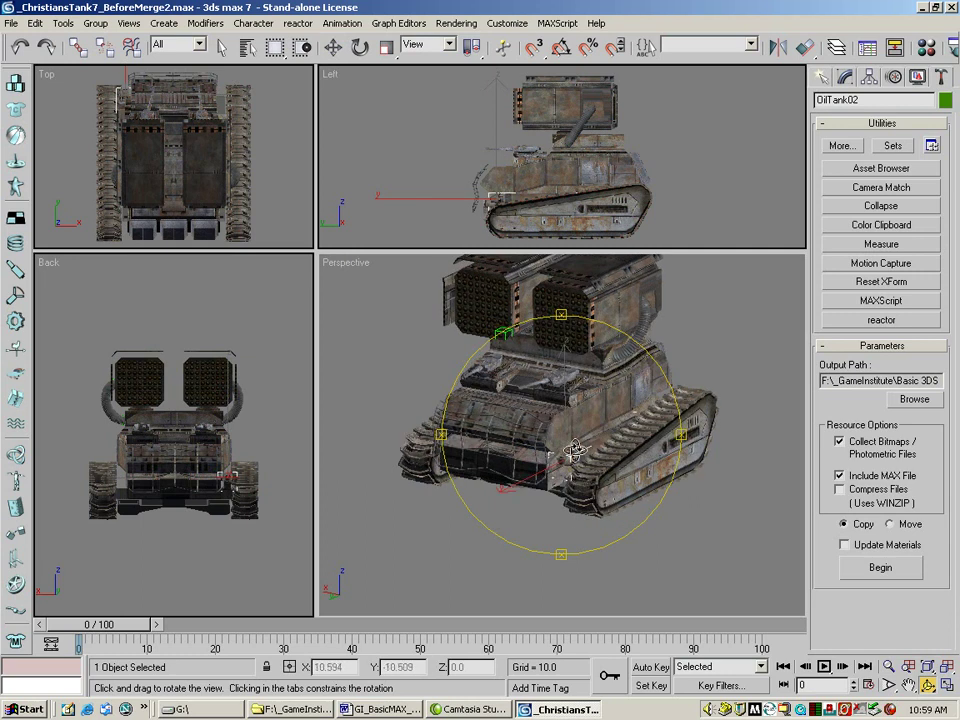
Step: Orbit to a front view of the tank and link OilTank02 to the tank body
left_click_drag(481, 333, 563, 411)
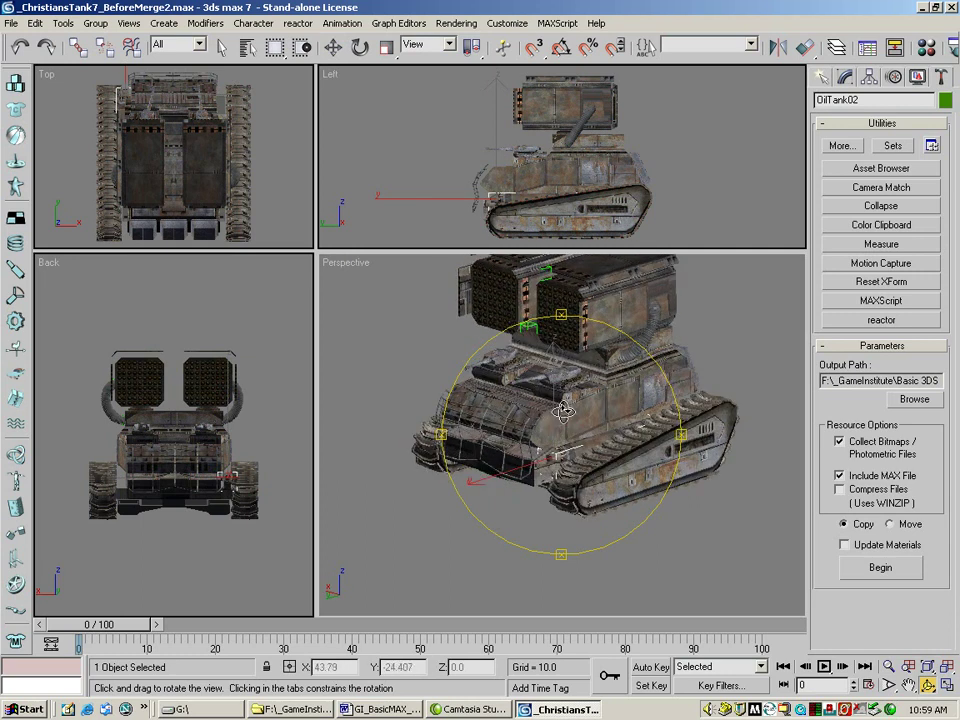
left_click_drag(414, 310, 459, 348)
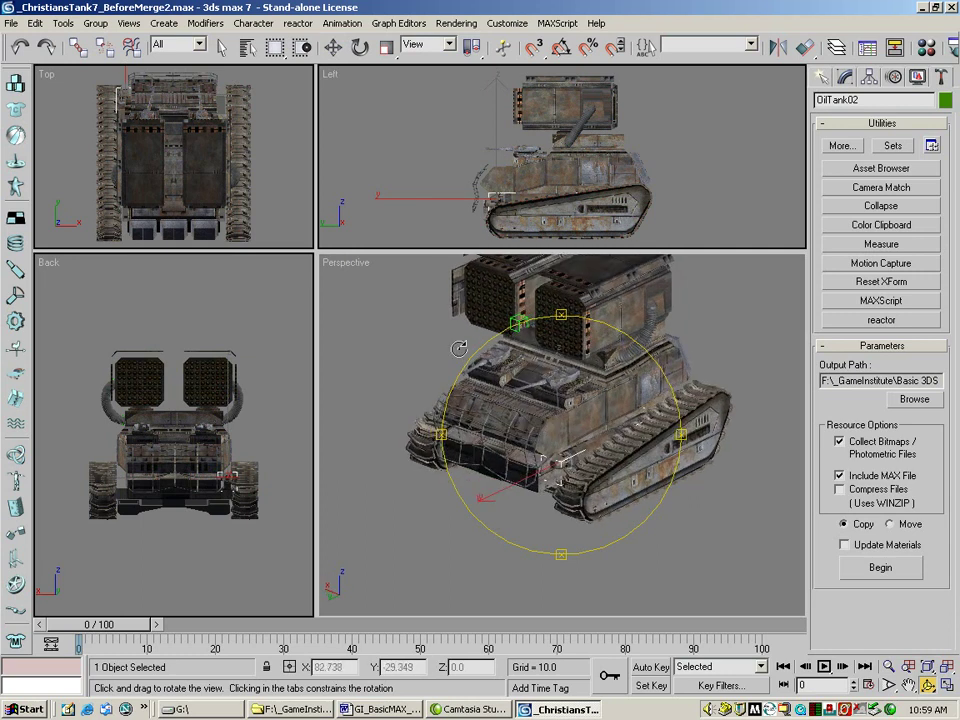
left_click_drag(451, 269, 397, 321)
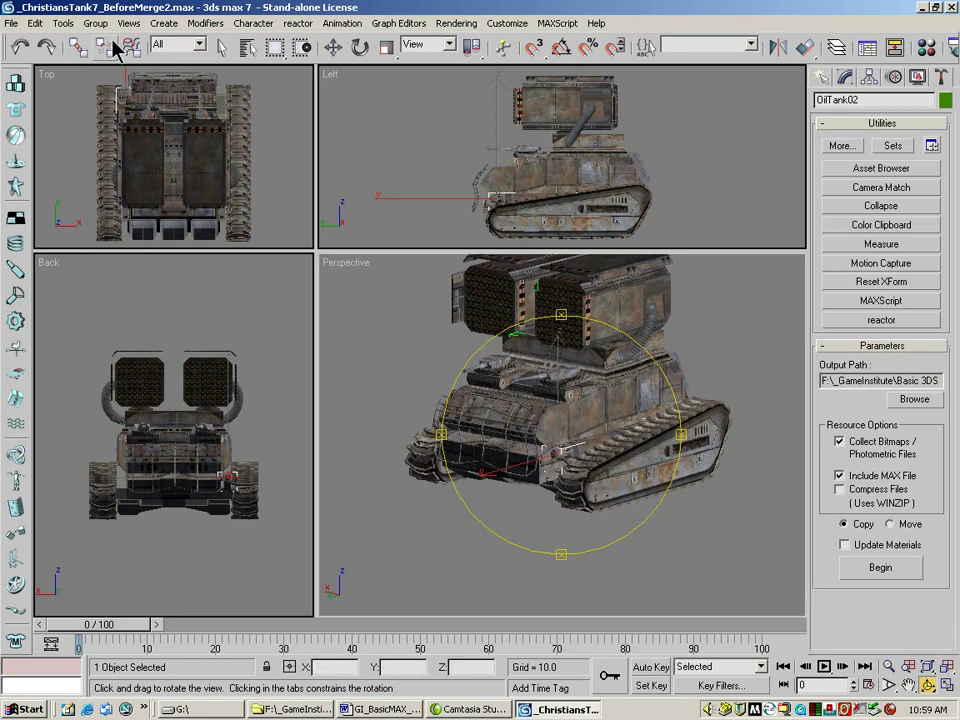
left_click(78, 46)
left_click_drag(600, 511, 605, 401)
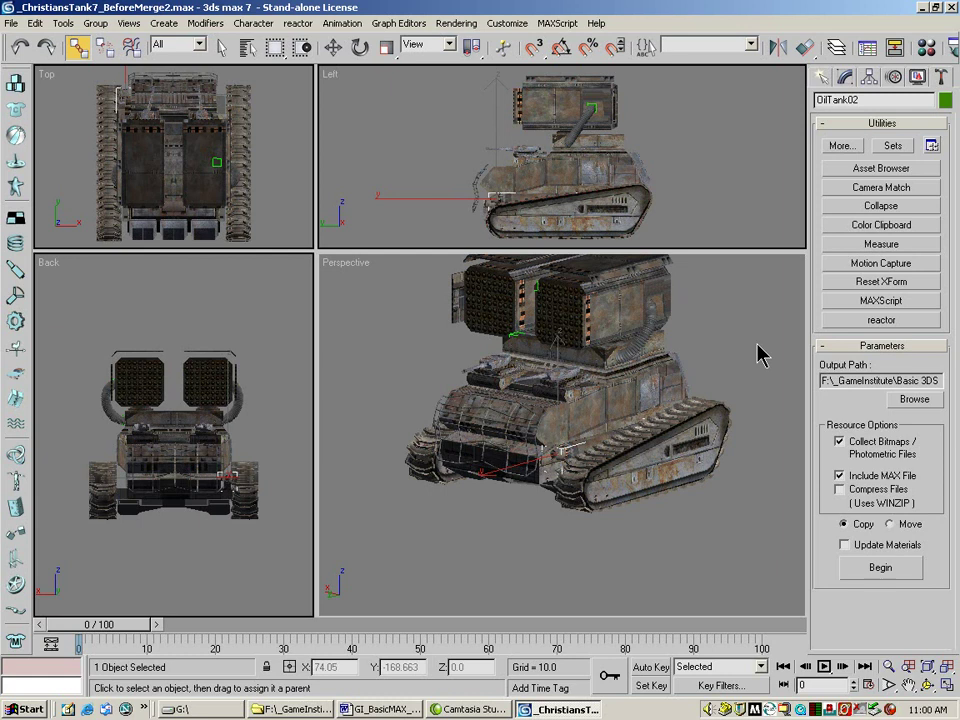
Step: Select the tank's Box13 and Box01_B parts with Select and Move
left_click(333, 47)
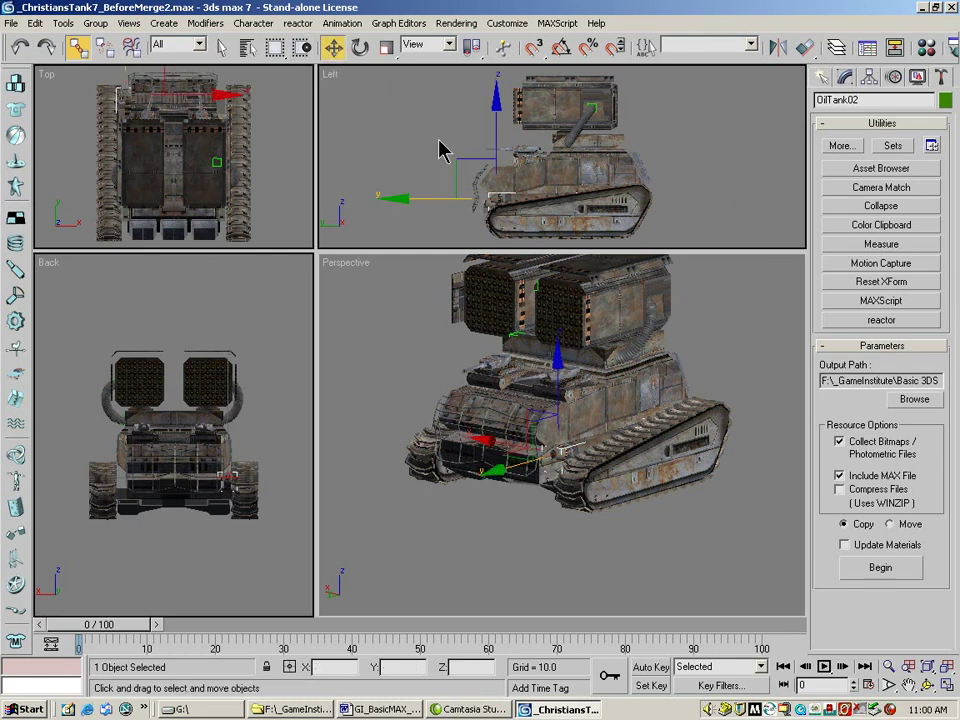
left_click(584, 166)
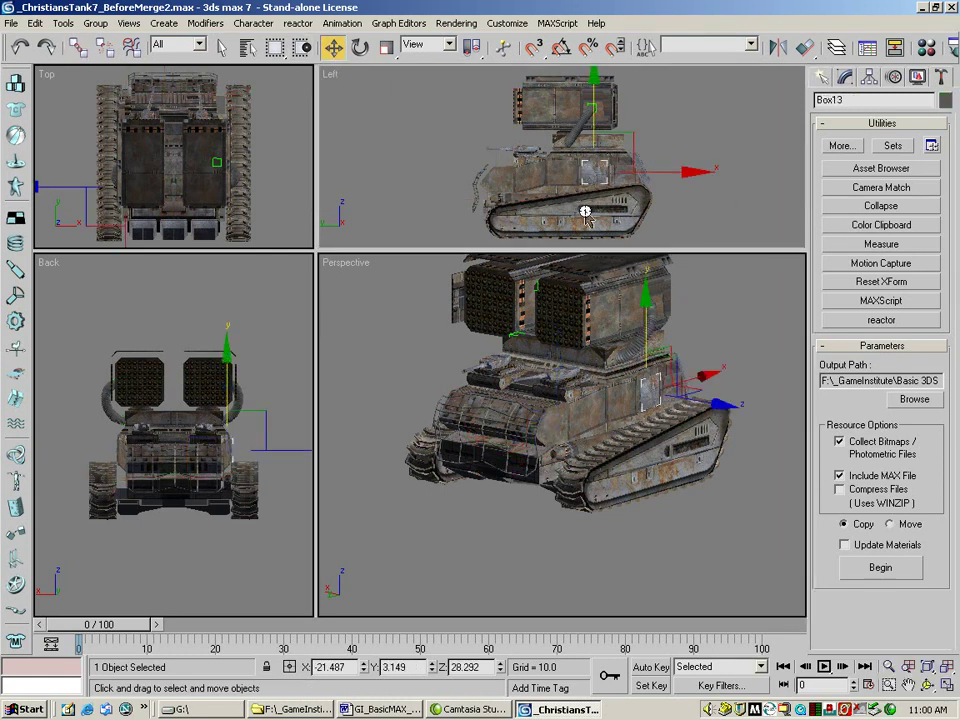
left_click(540, 428)
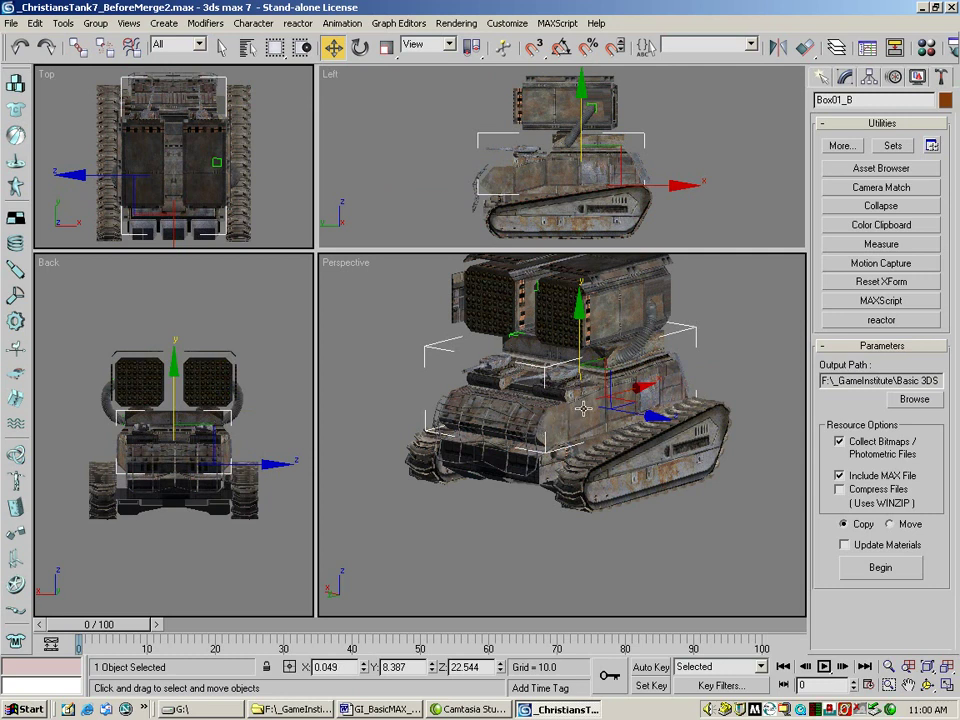
left_click(12, 23)
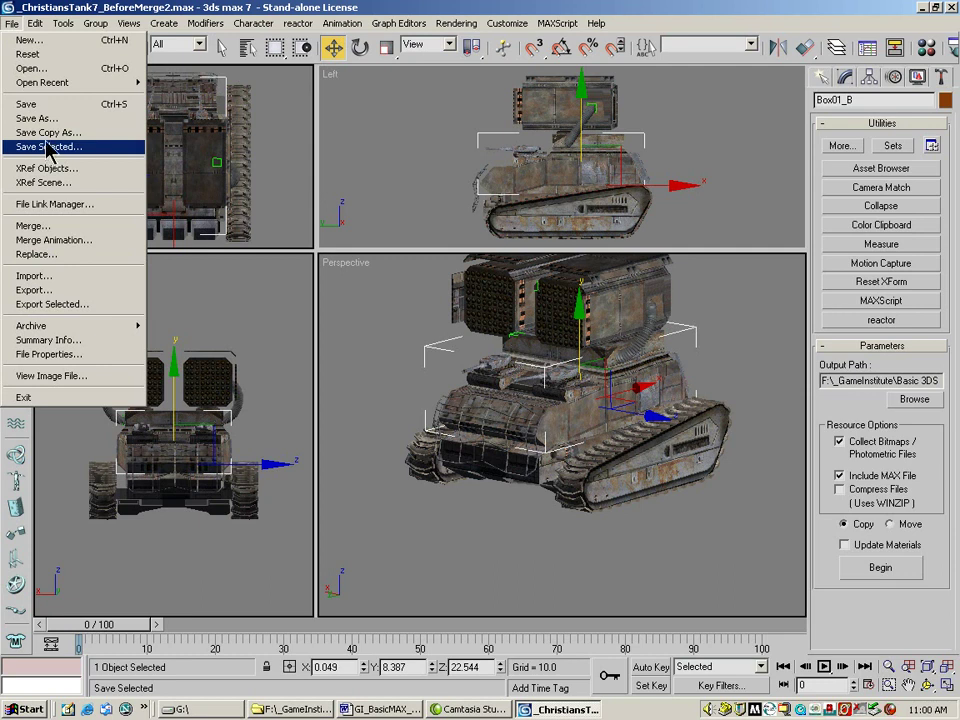
left_click(105, 8)
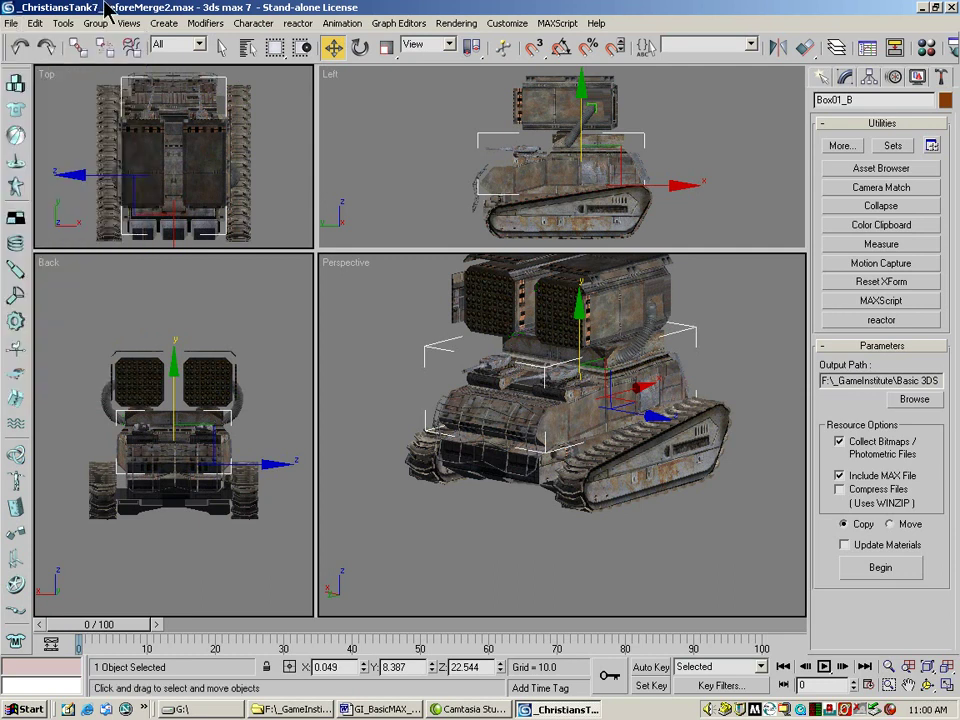